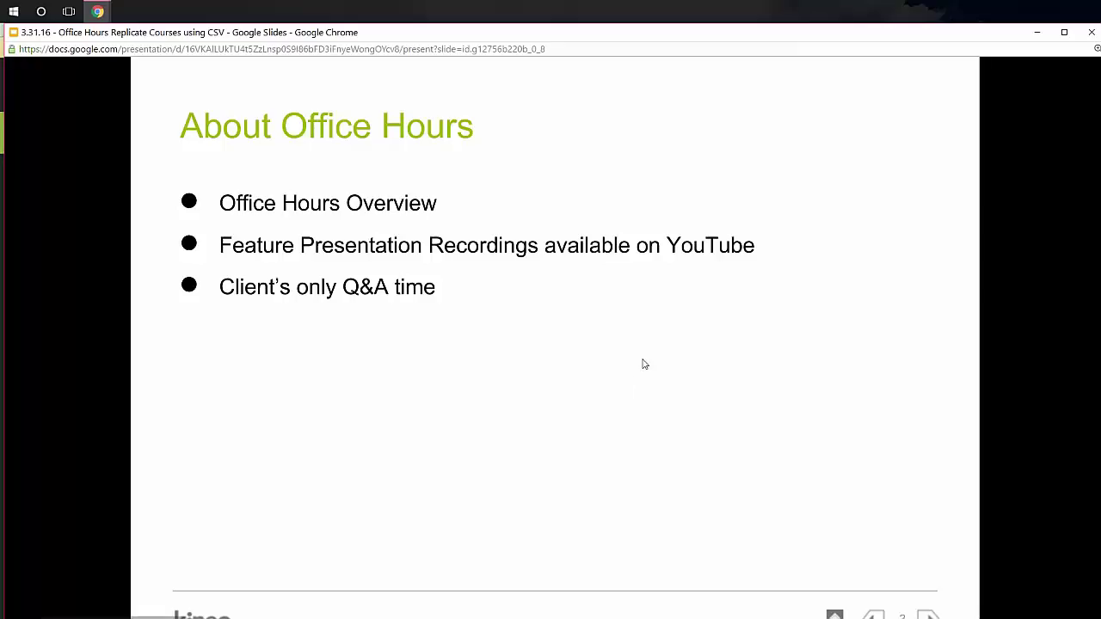
Step: Leave the slideshow and enlarge the coursefile sheet in Excel to 190% zoom
left_click(642, 364)
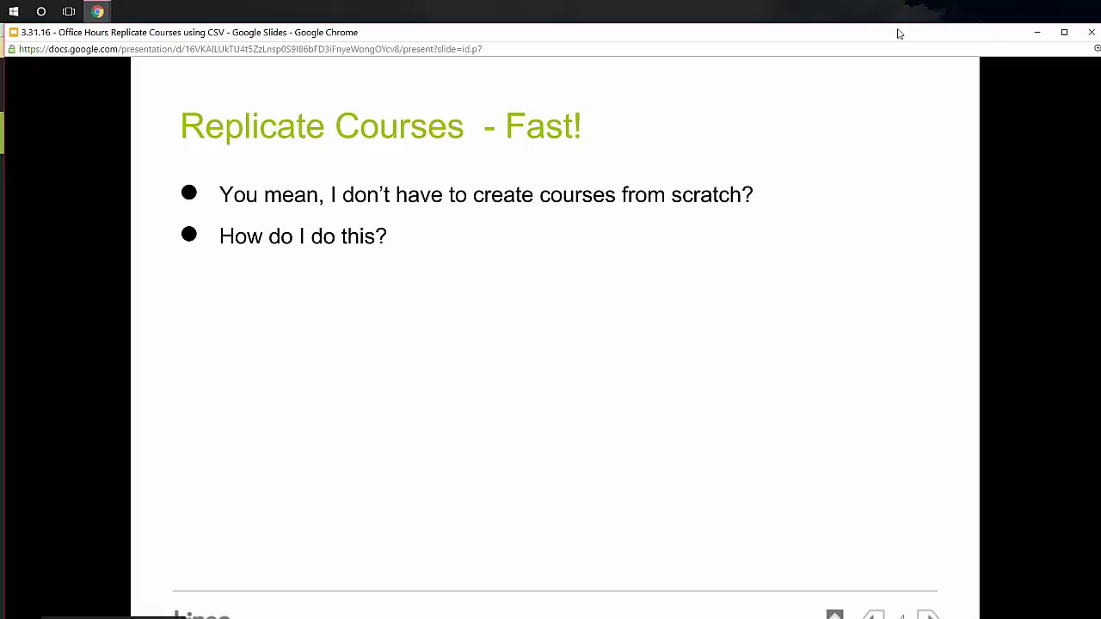
left_click(1037, 32)
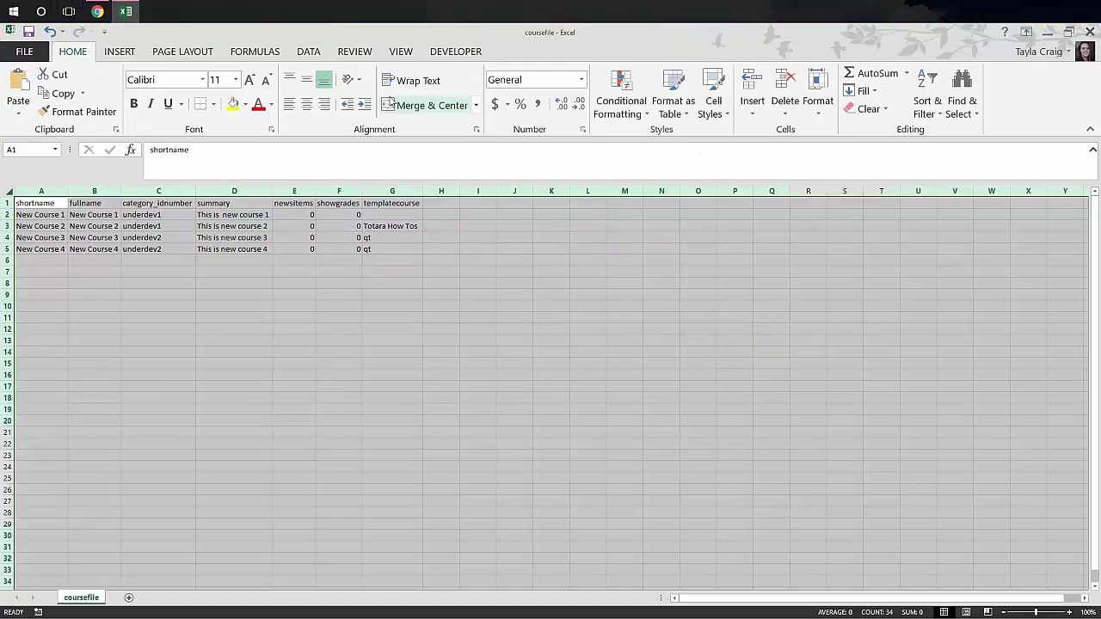
left_click(49, 274)
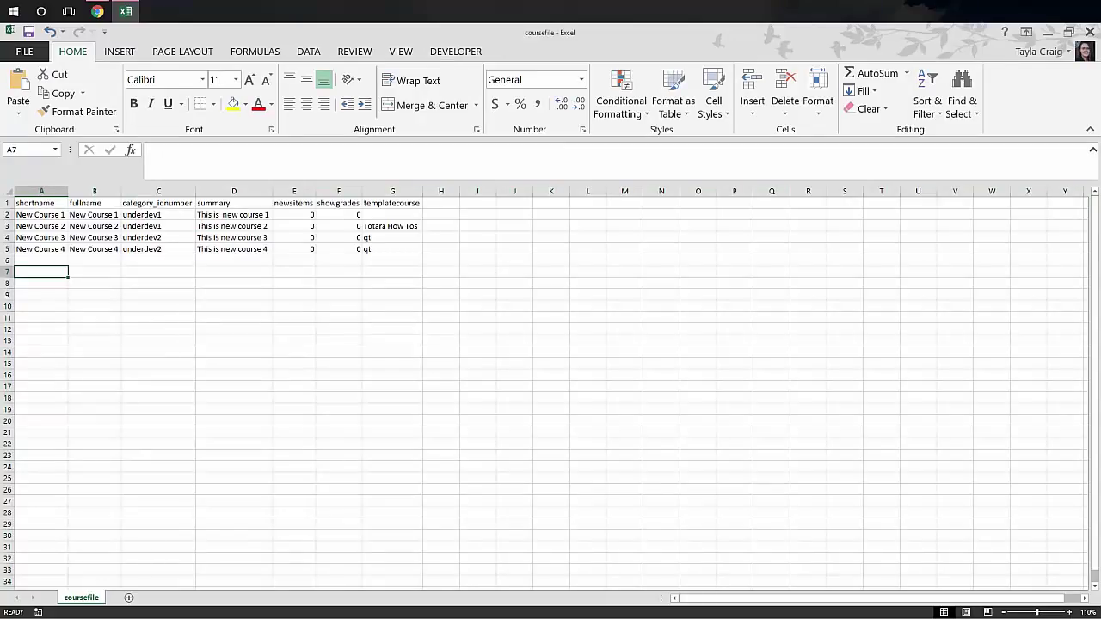
left_click(1070, 612)
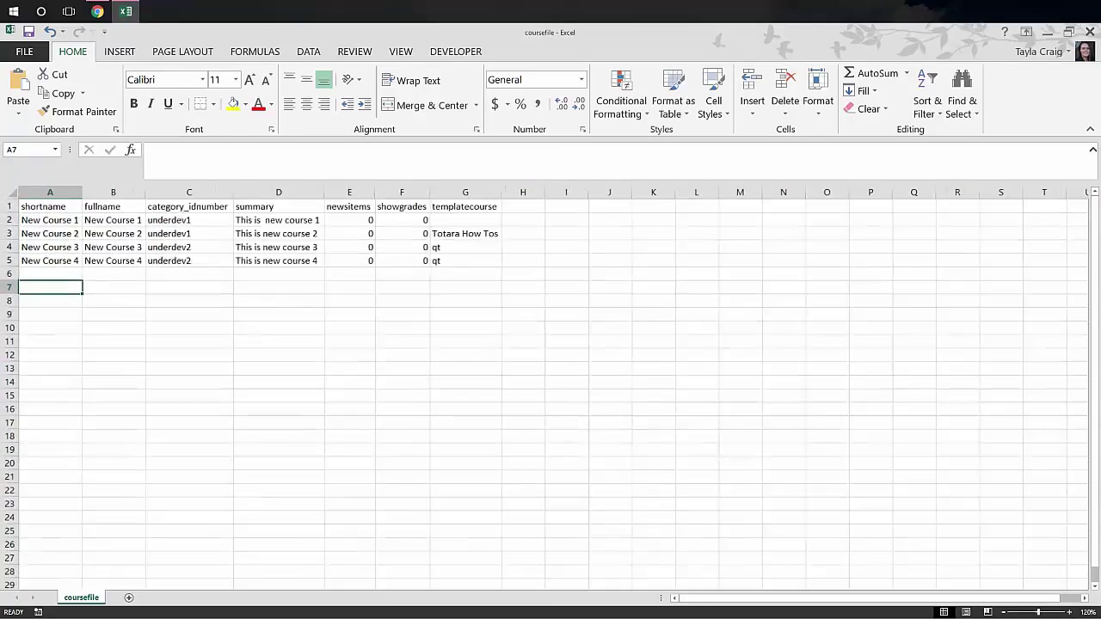
left_click(1069, 612)
left_click(1069, 612)
left_click(1069, 613)
left_click(1070, 613)
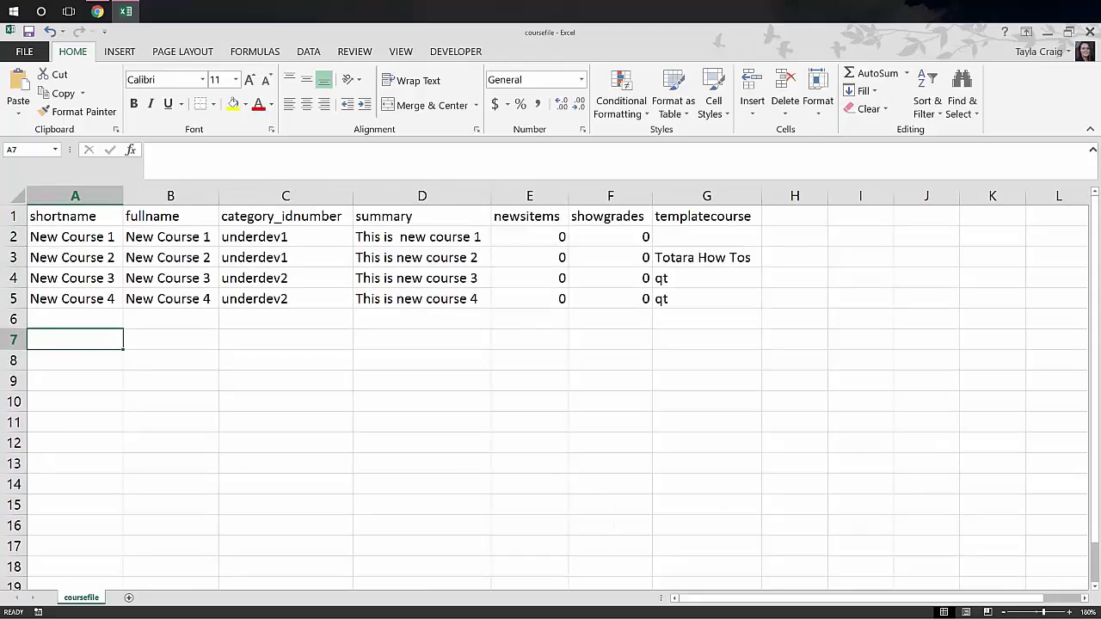
scroll(434, 553, "up", 2)
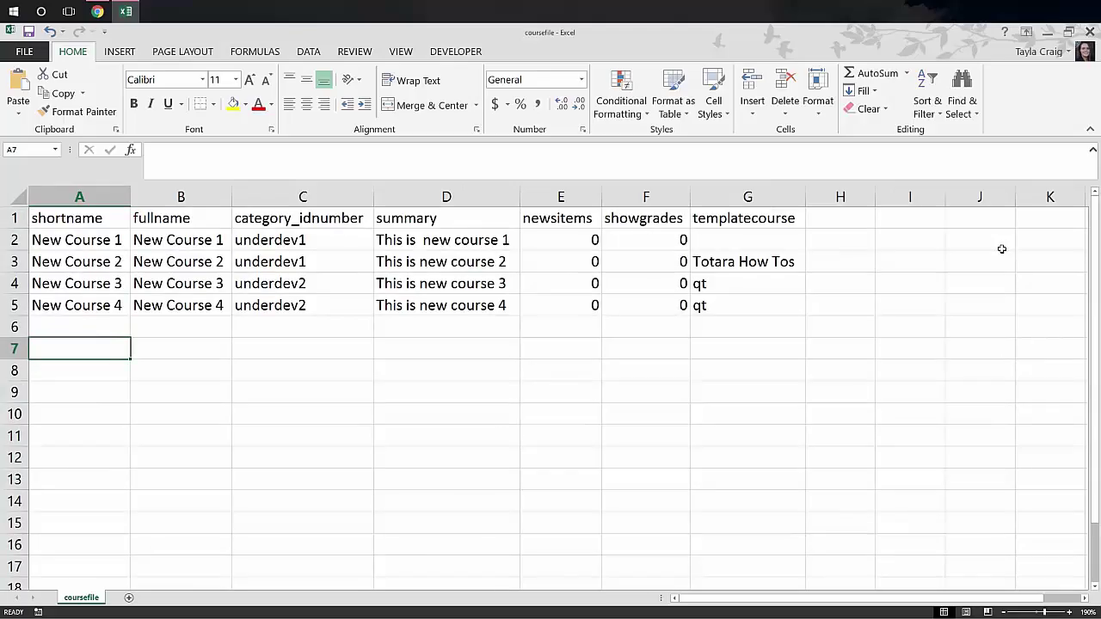
Step: Examine the shortname, fullname and category_idnumber column headers of the course sheet
left_click(115, 217)
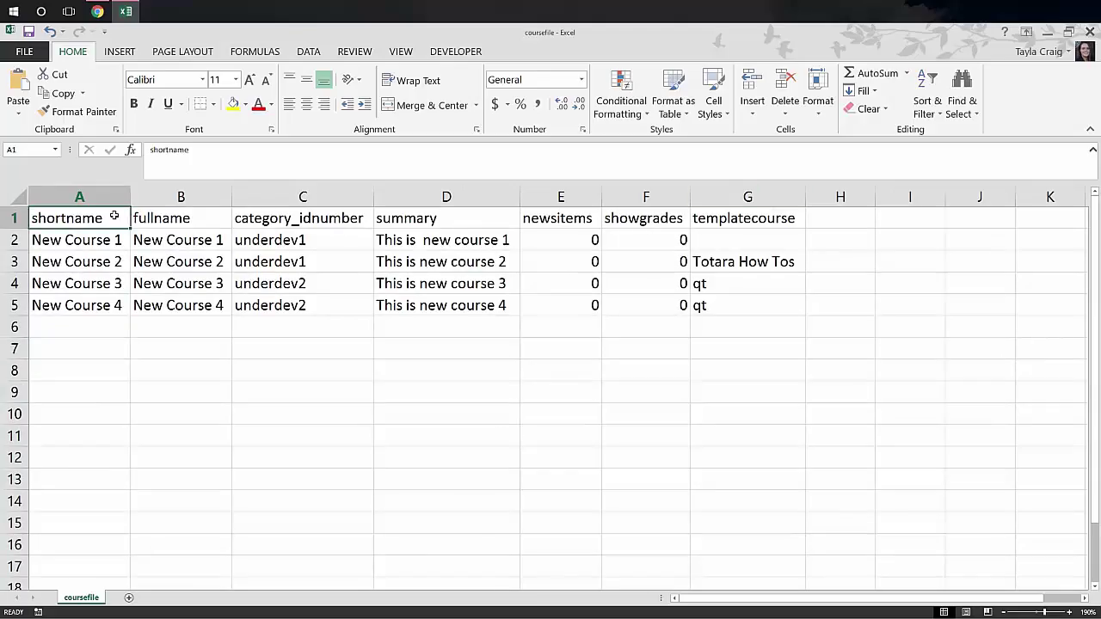
left_click(163, 222)
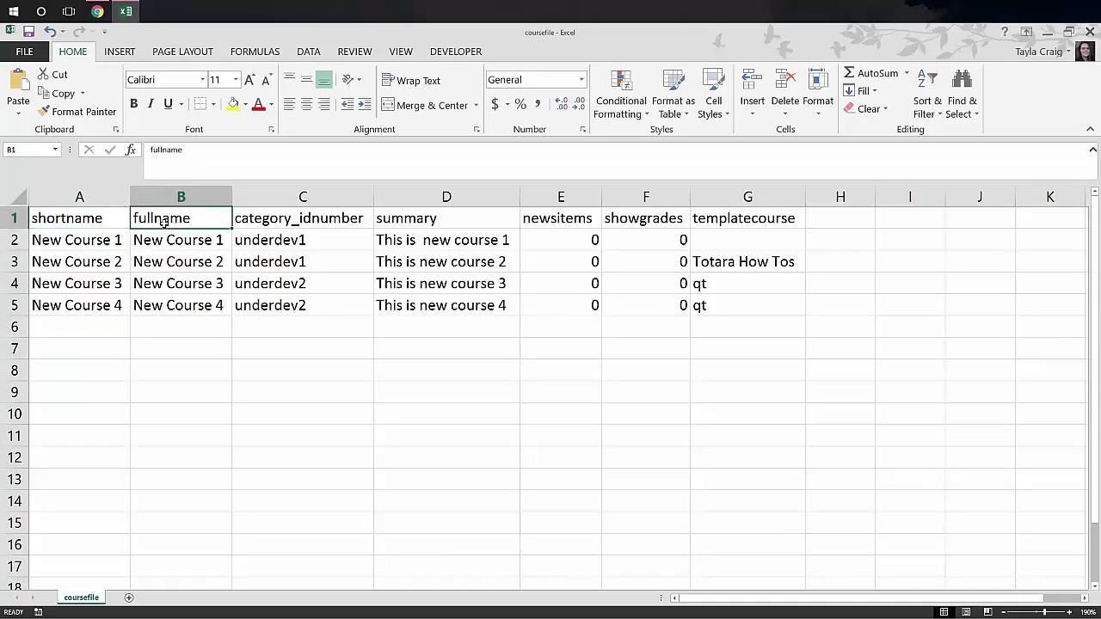
left_click(251, 220)
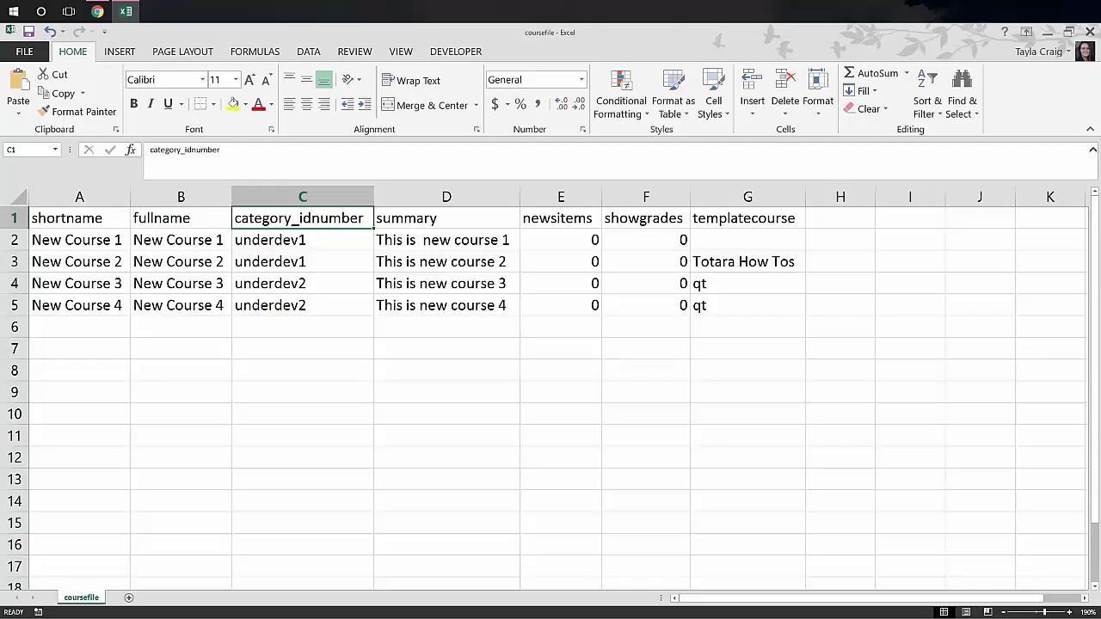
Step: Switch to the Totara site in Chrome and open the course and category management page from site administration
left_click(98, 11)
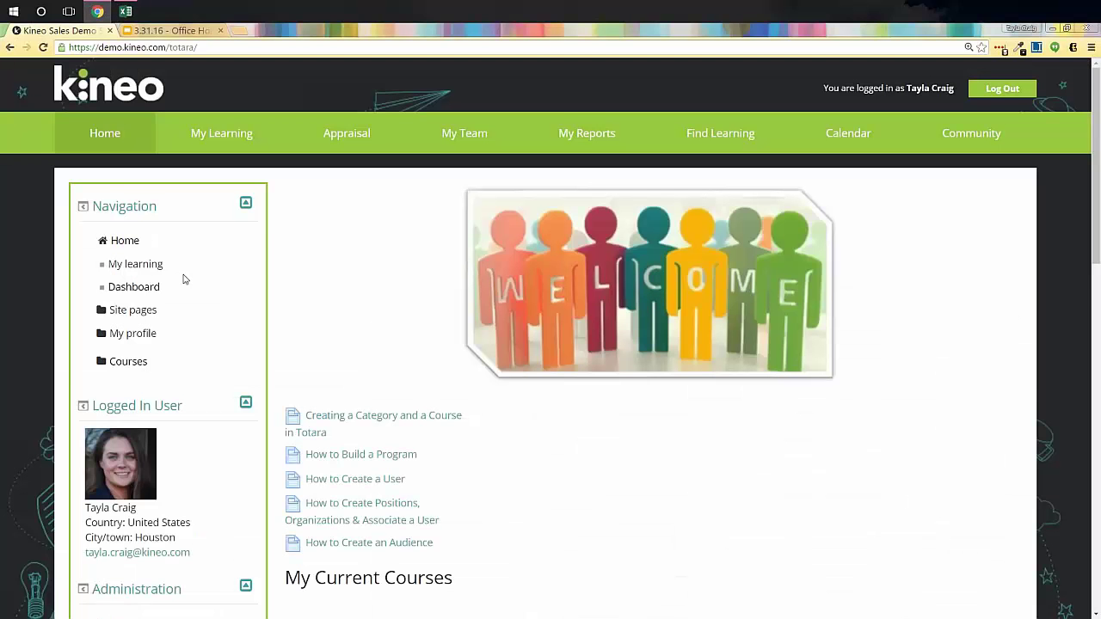
scroll(183, 278, "down", 5)
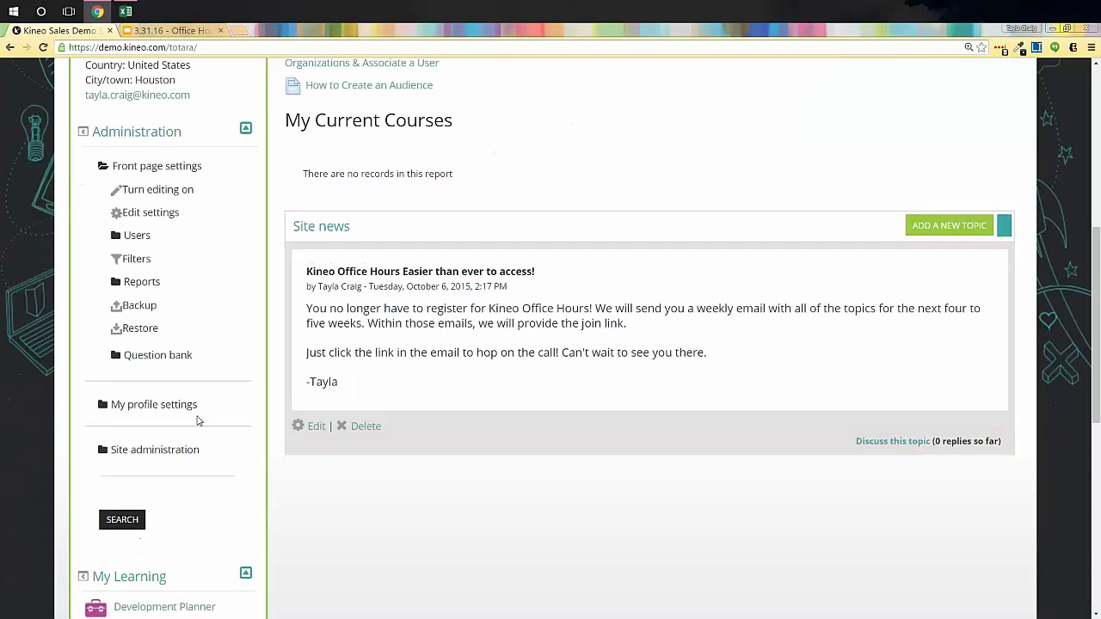
left_click(155, 448)
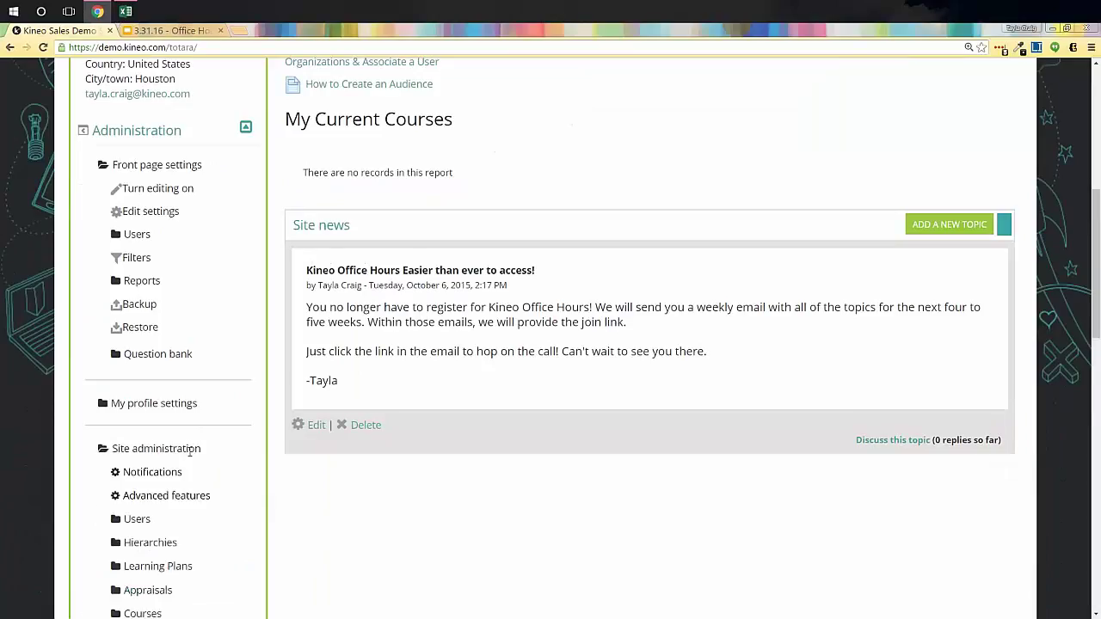
scroll(172, 511, "down", 2)
left_click(143, 499)
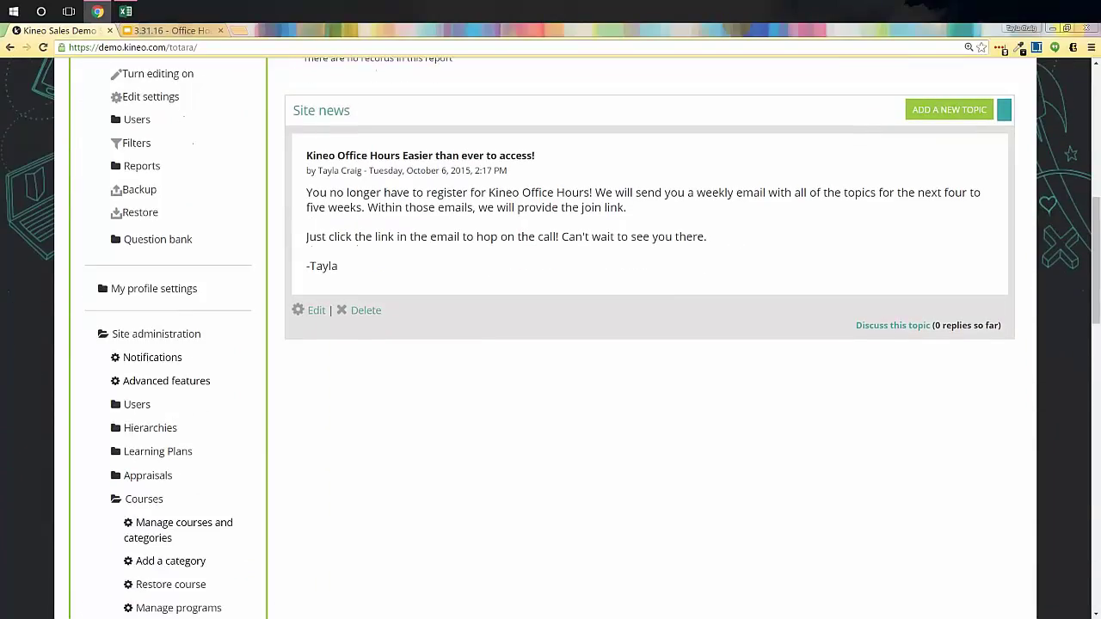
scroll(153, 496, "down", 2)
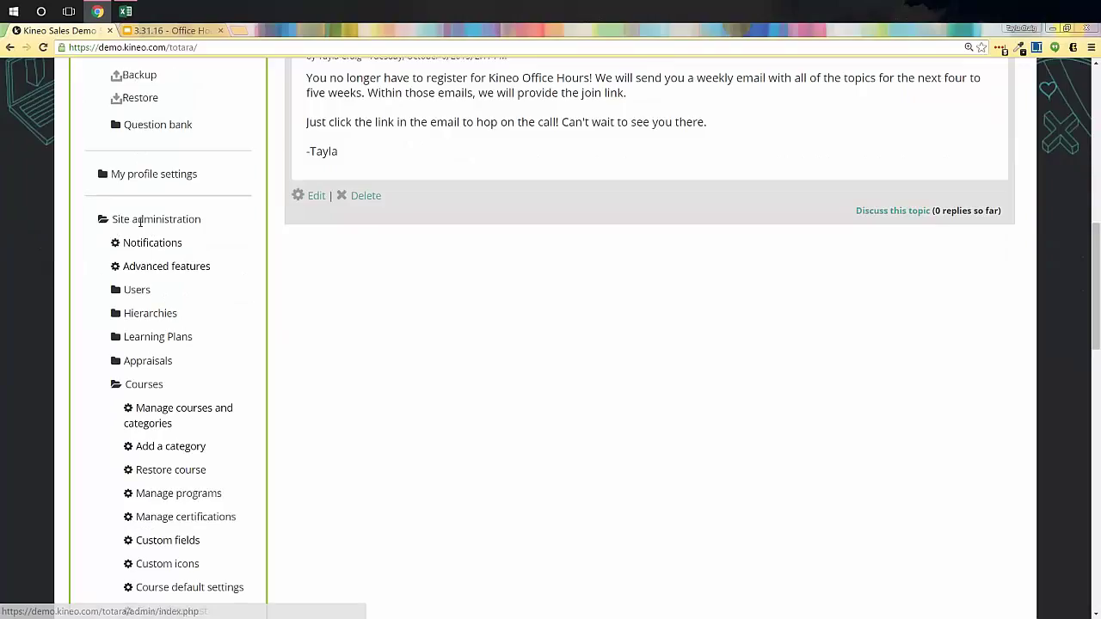
left_click(160, 419)
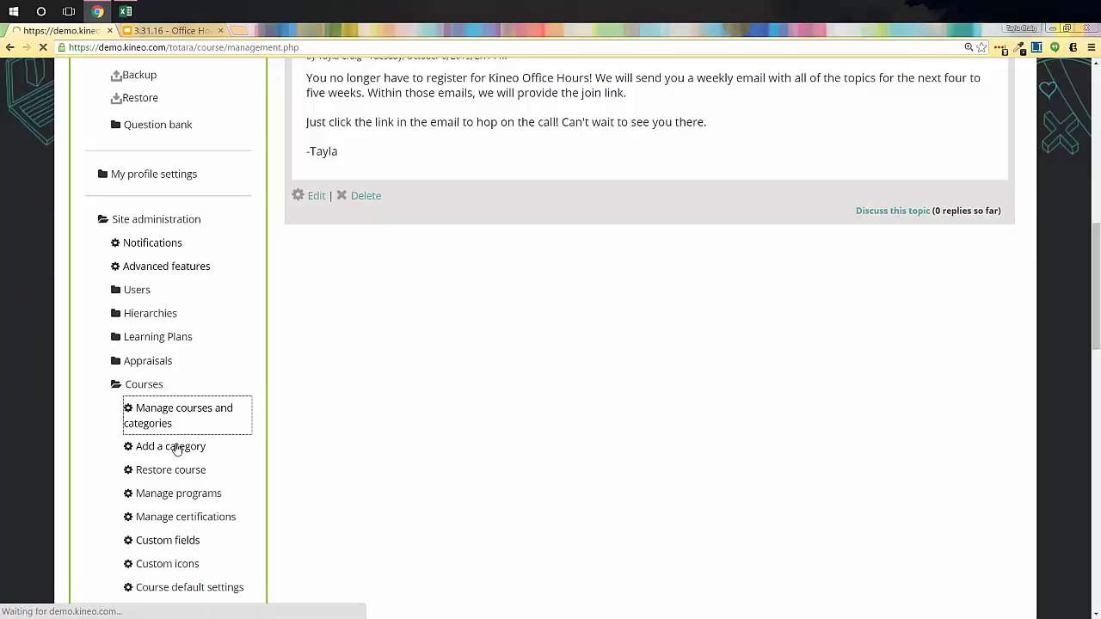
Step: Open the settings of the Under Development 1 category and inspect its category ID number
scroll(176, 448, "down", 2)
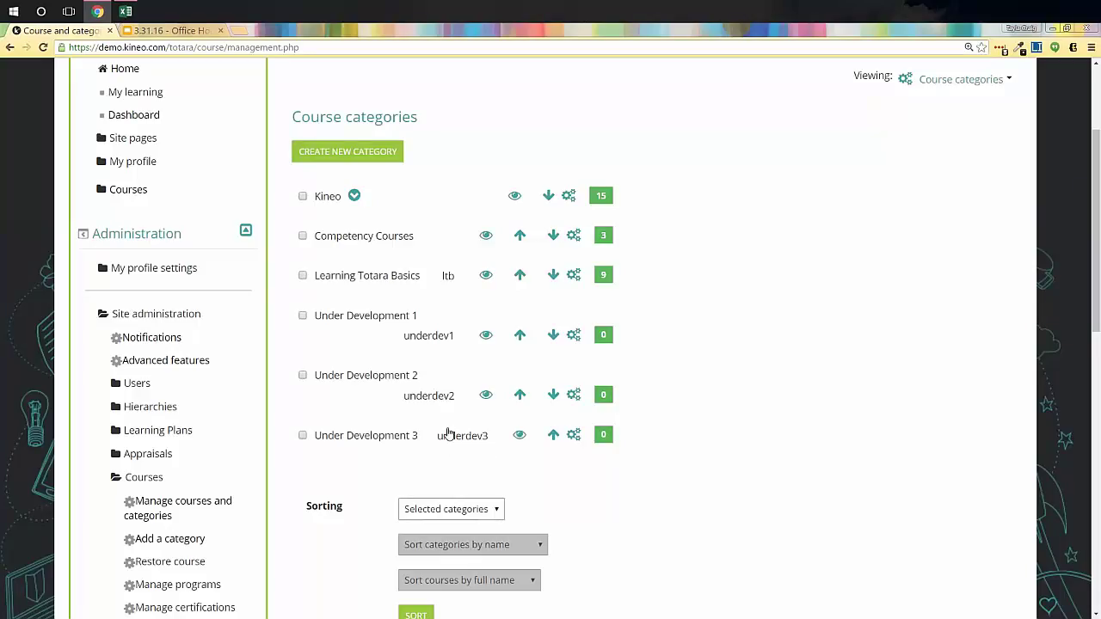
left_click(573, 335)
left_click(459, 368)
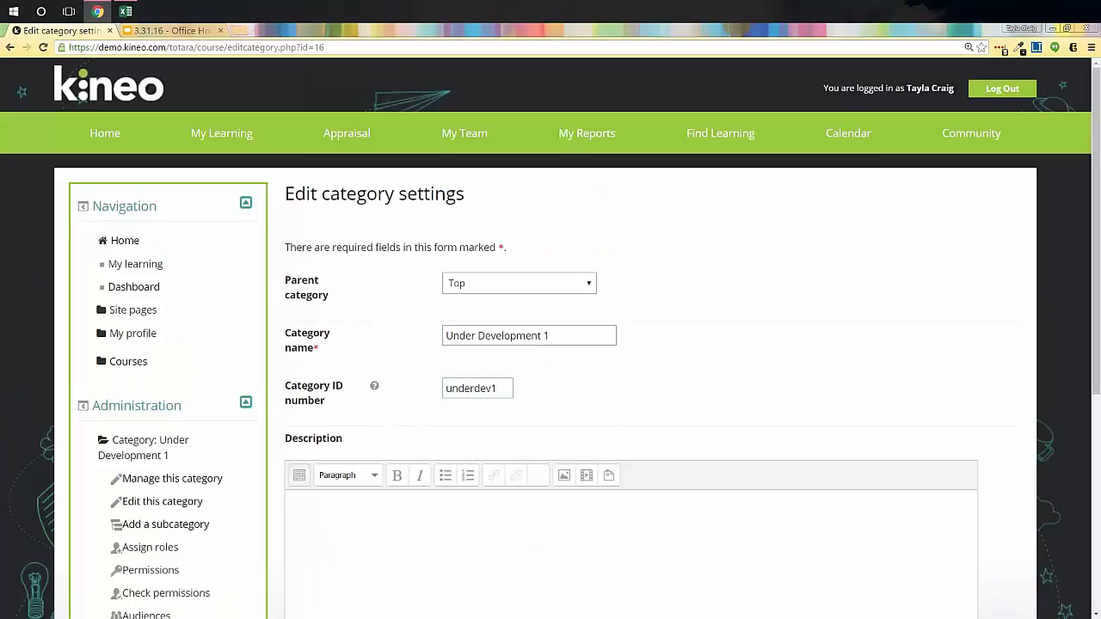
key("Tab")
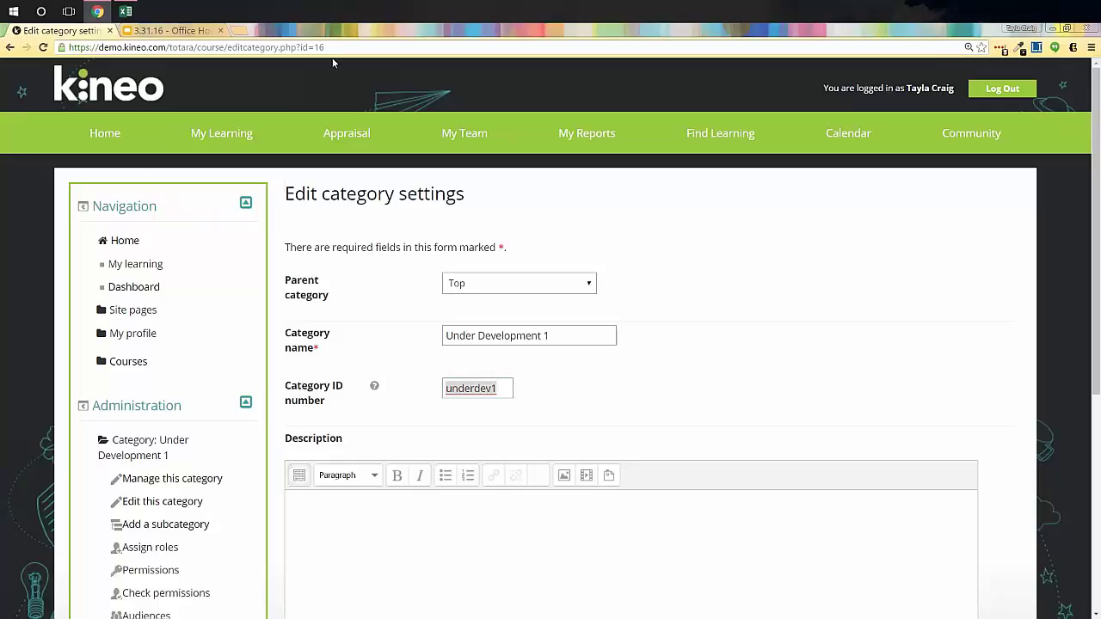
left_click_drag(337, 48, 299, 47)
double_click(500, 384)
Step: Switch back to the course file in Excel and review the summary and templatecourse columns, including New Course 2's template
left_click(126, 12)
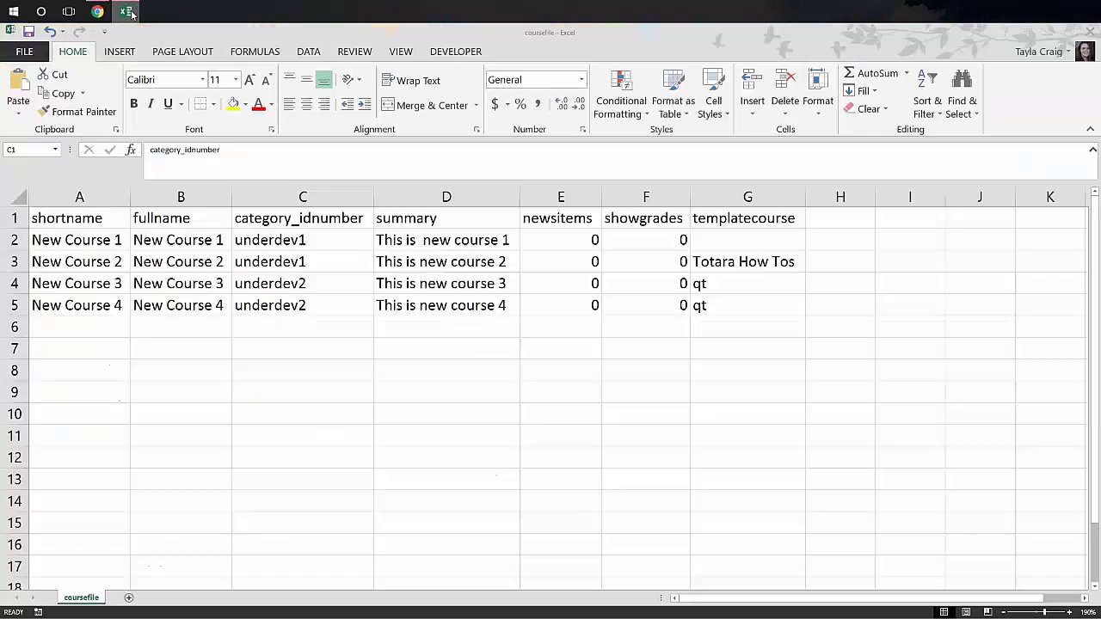
left_click(422, 222)
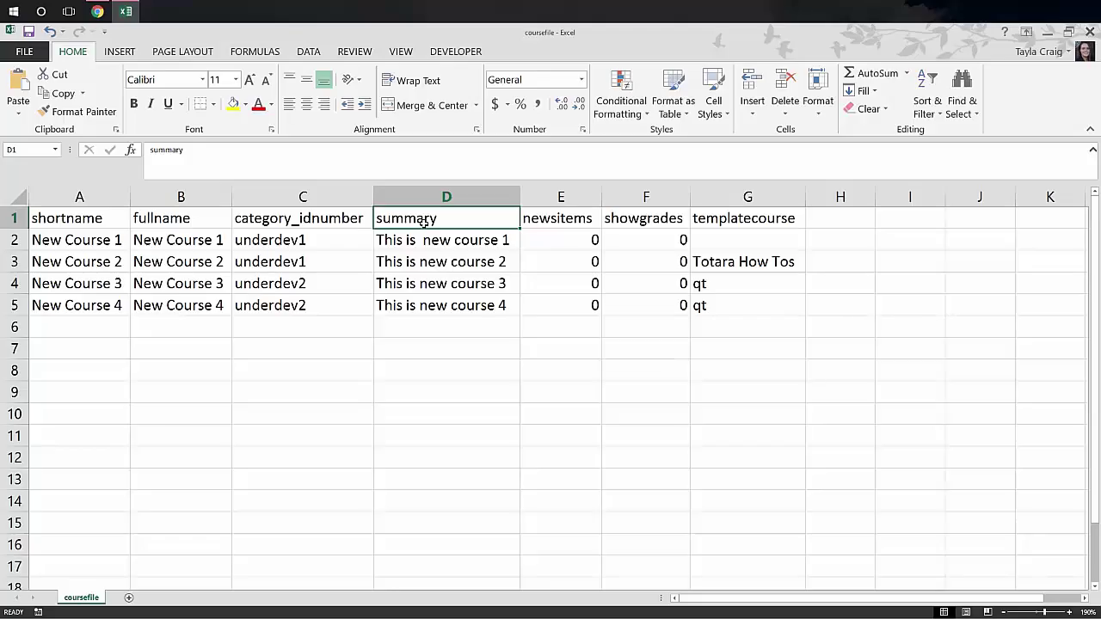
left_click(732, 220)
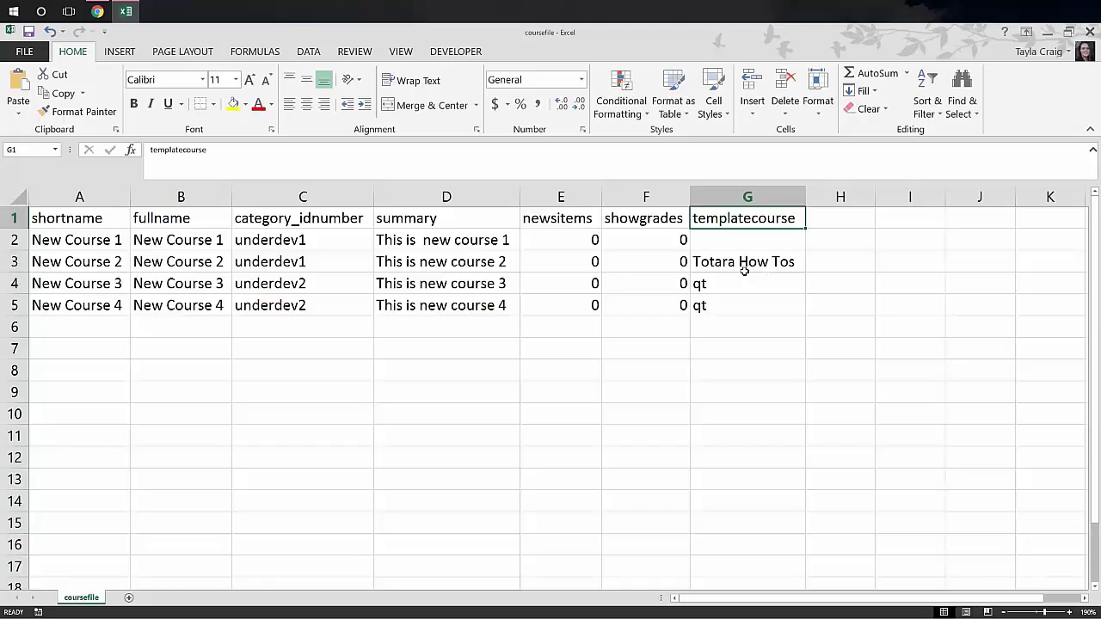
left_click(754, 263)
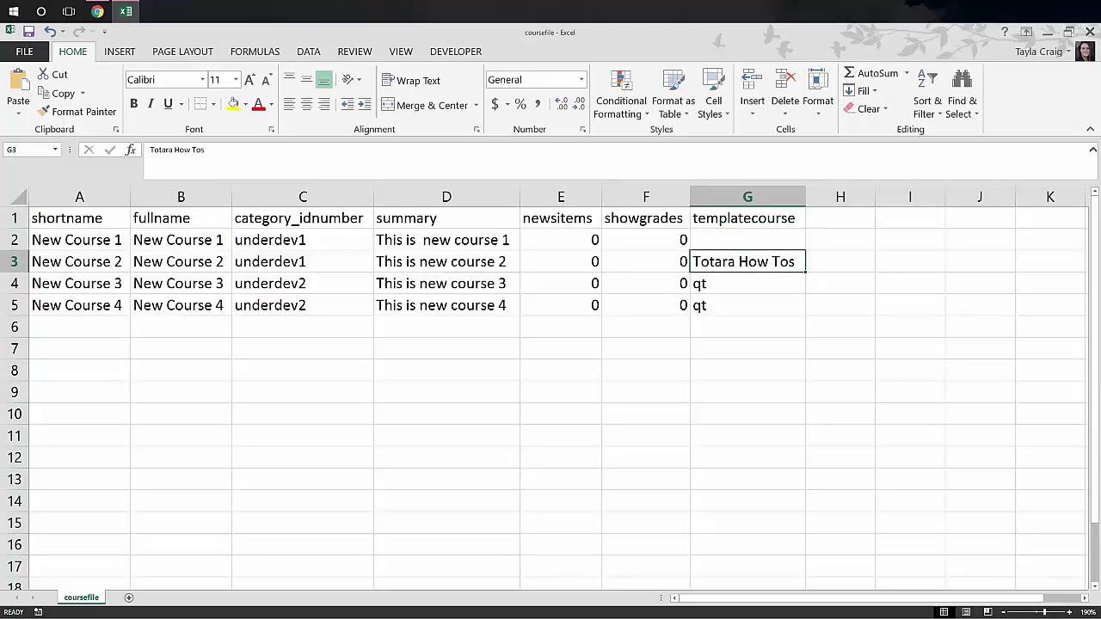
Step: Return to Totara in Chrome and look up the short name of the How to Videos course in the Learning Totara Basics category
key("alt+Tab")
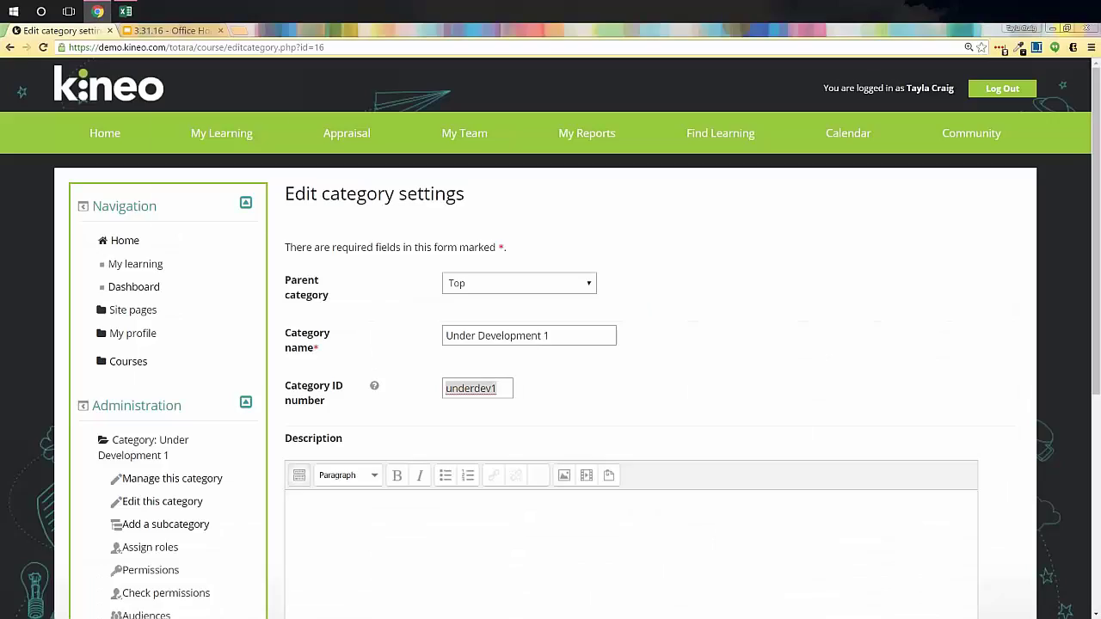
key("Return")
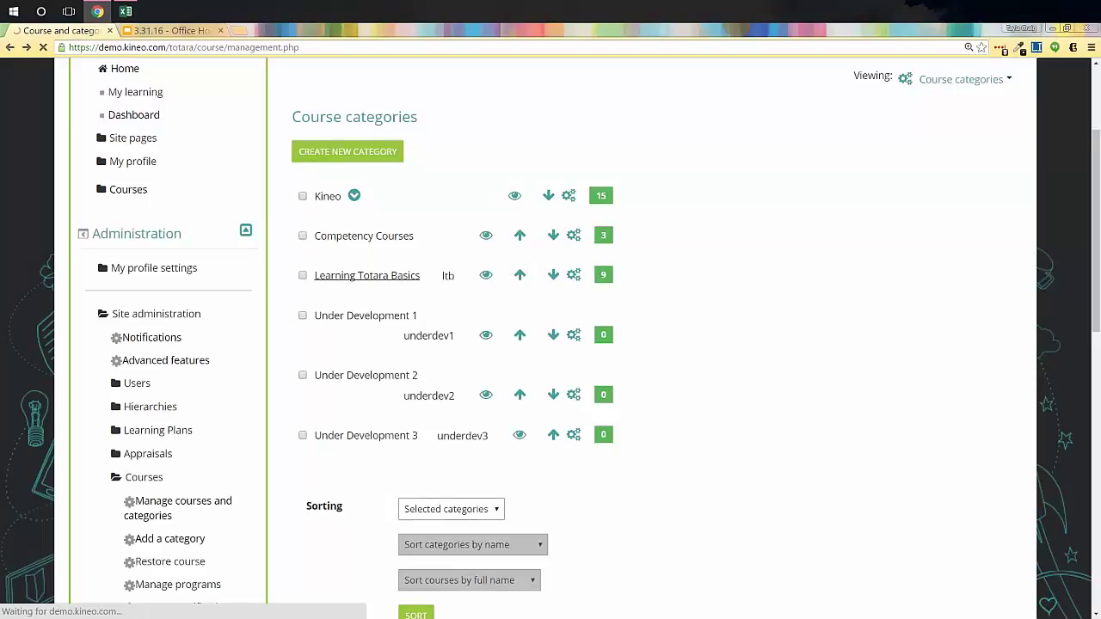
left_click(367, 276)
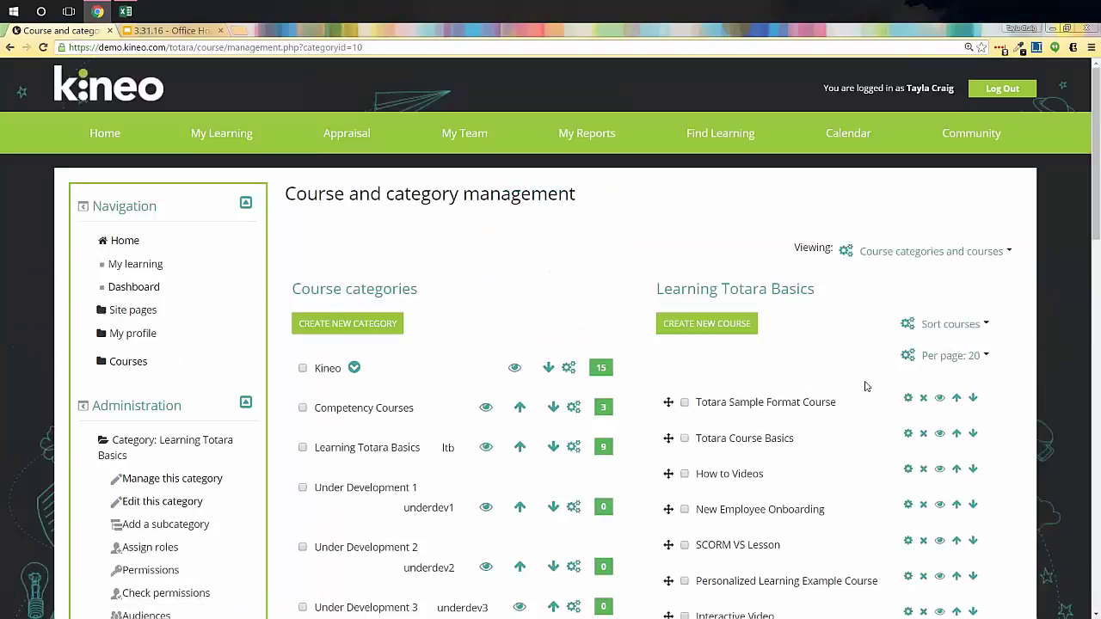
left_click(715, 483)
scroll(688, 478, "down", 7)
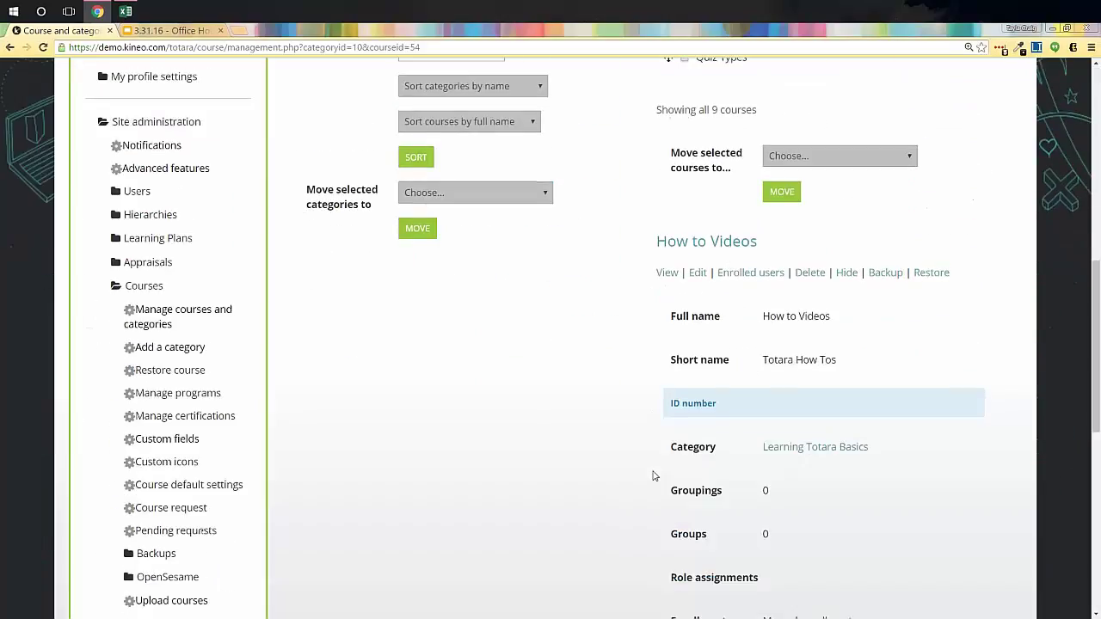
scroll(653, 476, "down", 1)
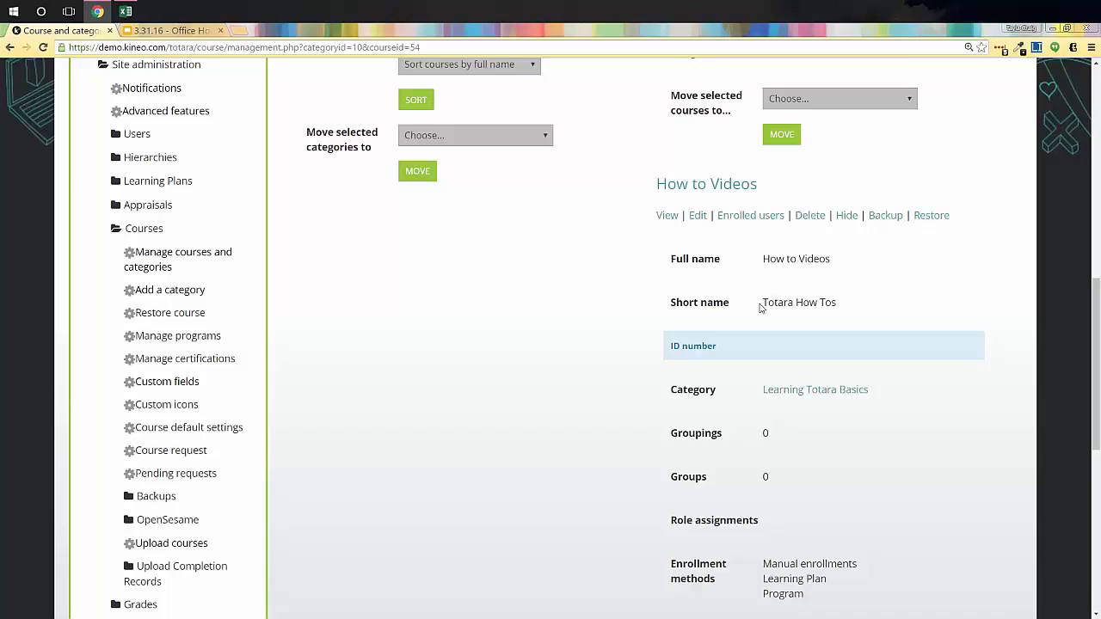
mouse_move(761, 308)
left_mouse_down()
mouse_move(841, 308)
mouse_move(761, 306)
left_mouse_up()
left_click(840, 306)
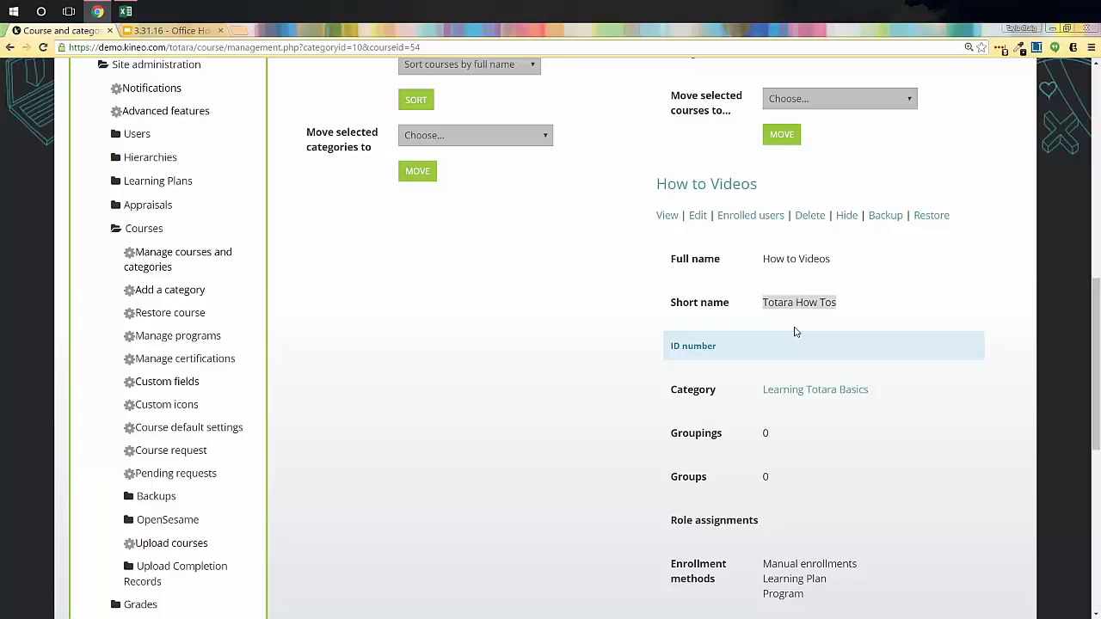
Step: Switch to the course file in Excel and save it as coursefile in CSV (Comma delimited) format in the Office Hours folder, replacing the existing file
left_click(126, 11)
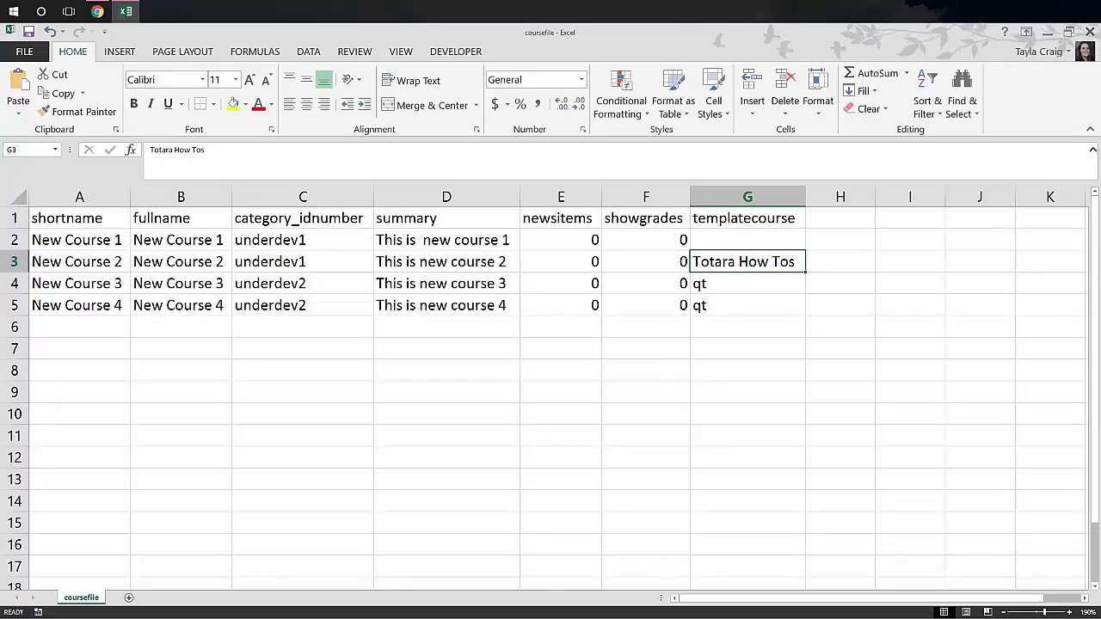
left_click(743, 287)
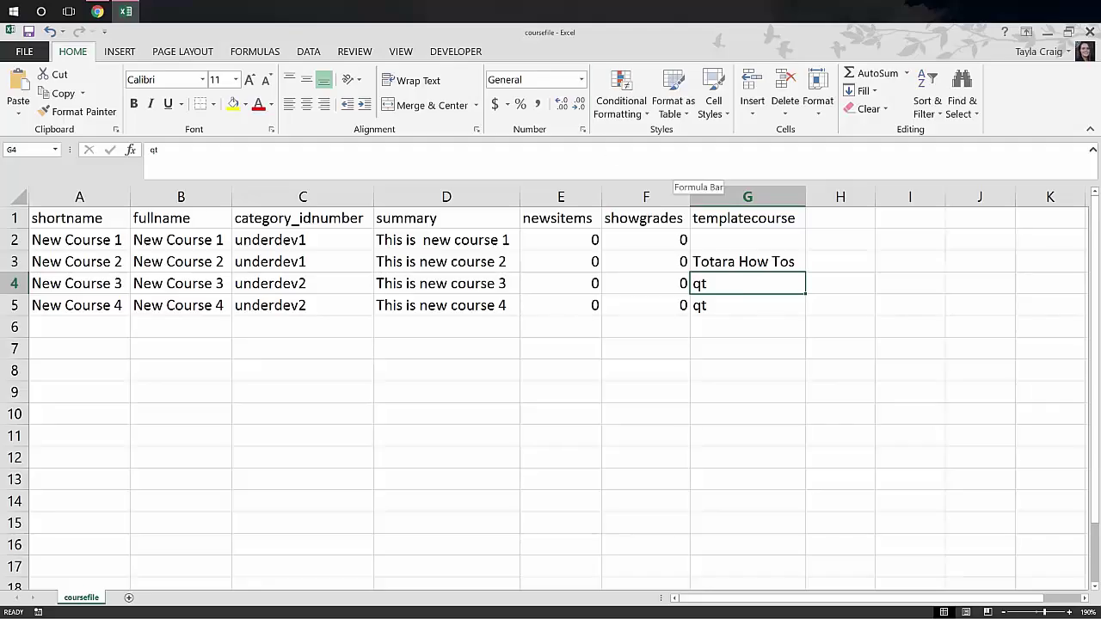
left_click(30, 57)
left_click(26, 189)
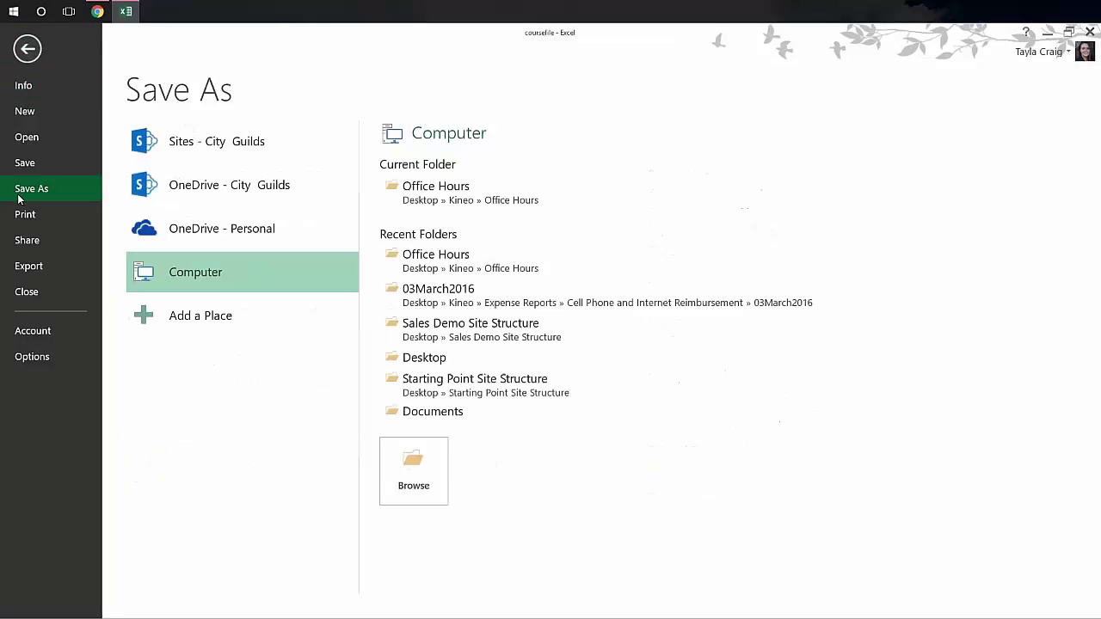
left_click(456, 200)
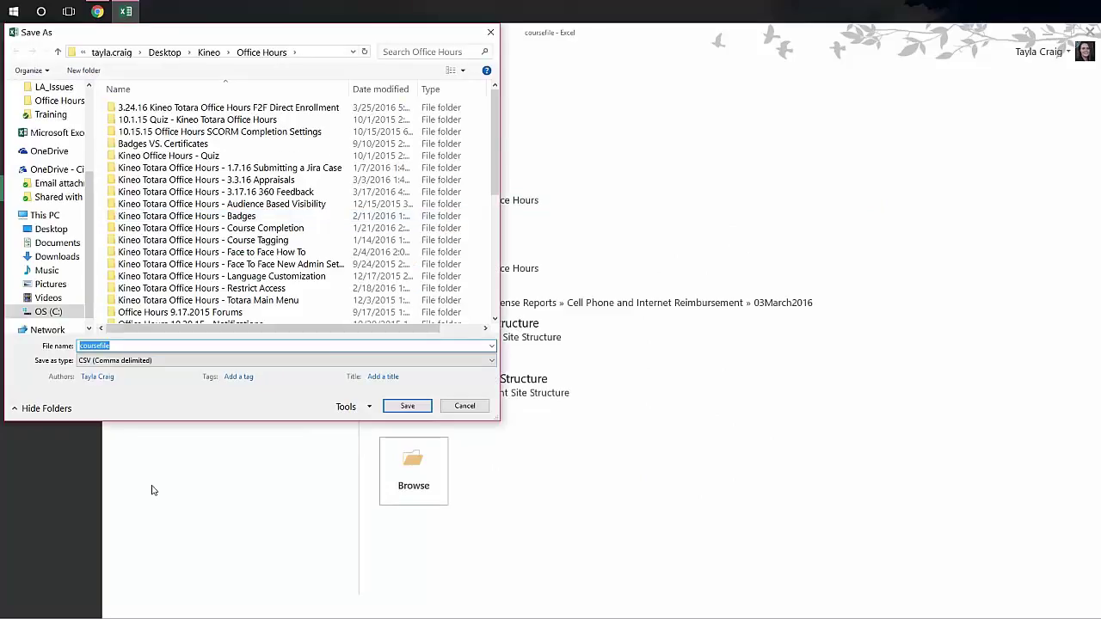
left_click(91, 361)
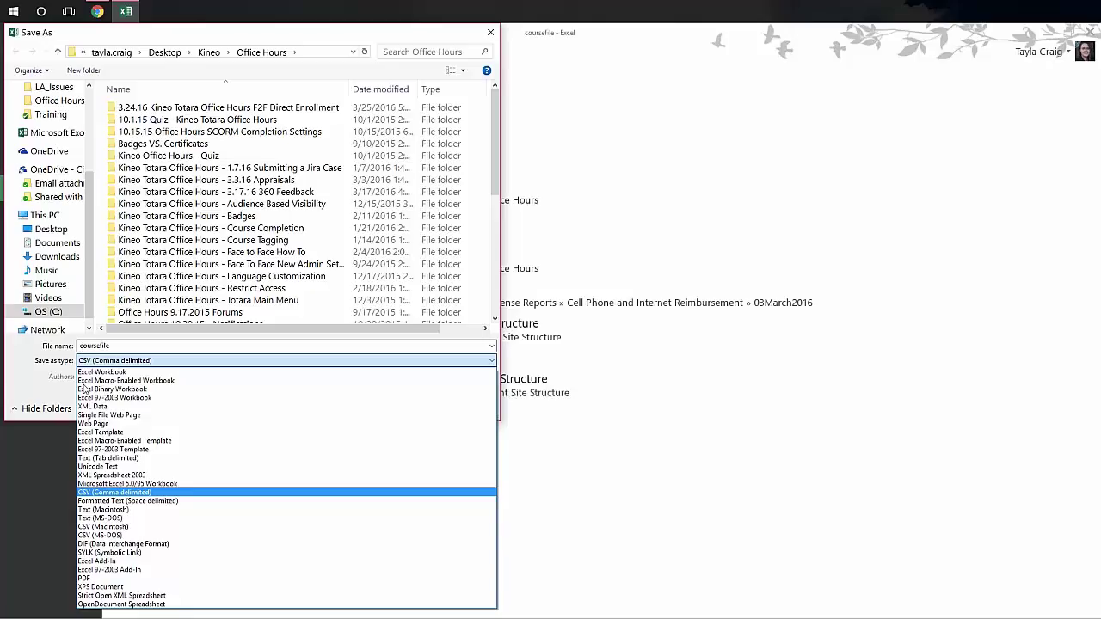
left_click(106, 493)
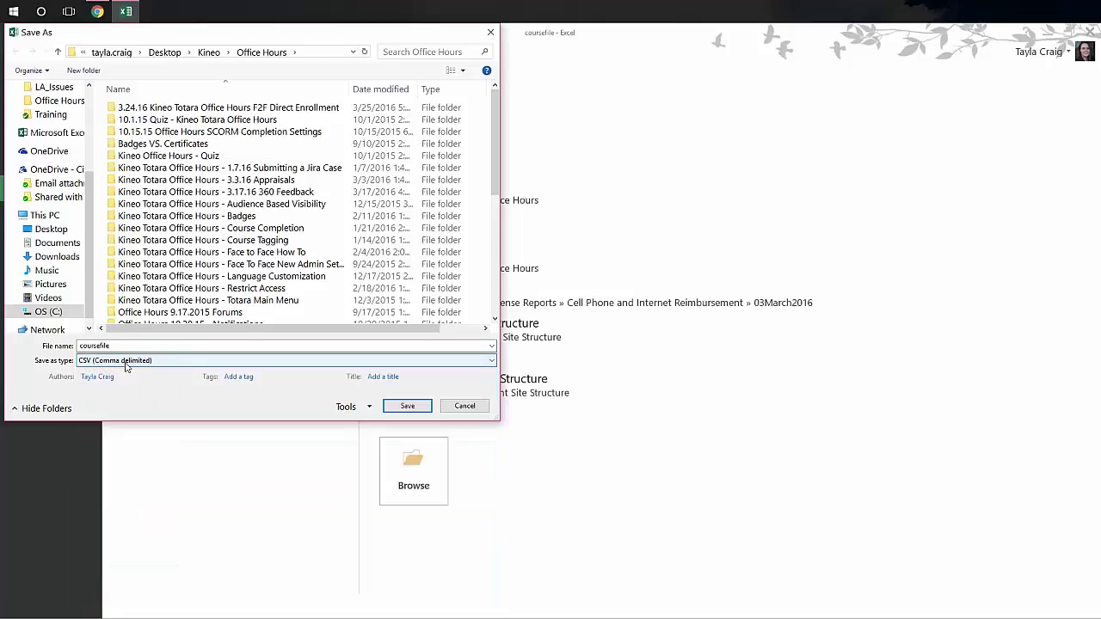
left_click(417, 407)
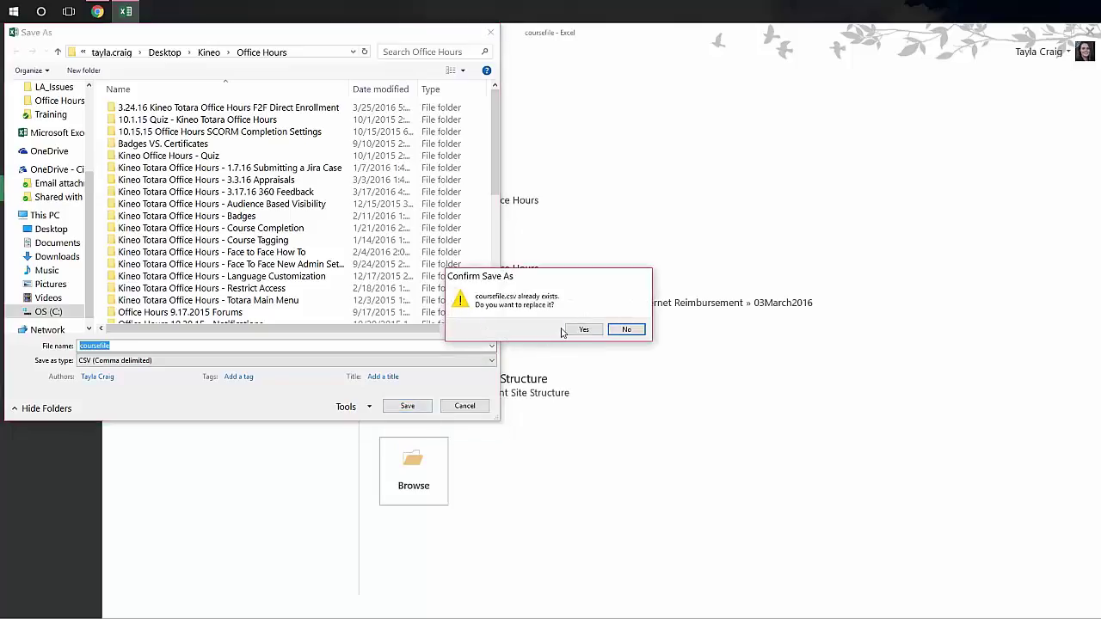
left_click(574, 332)
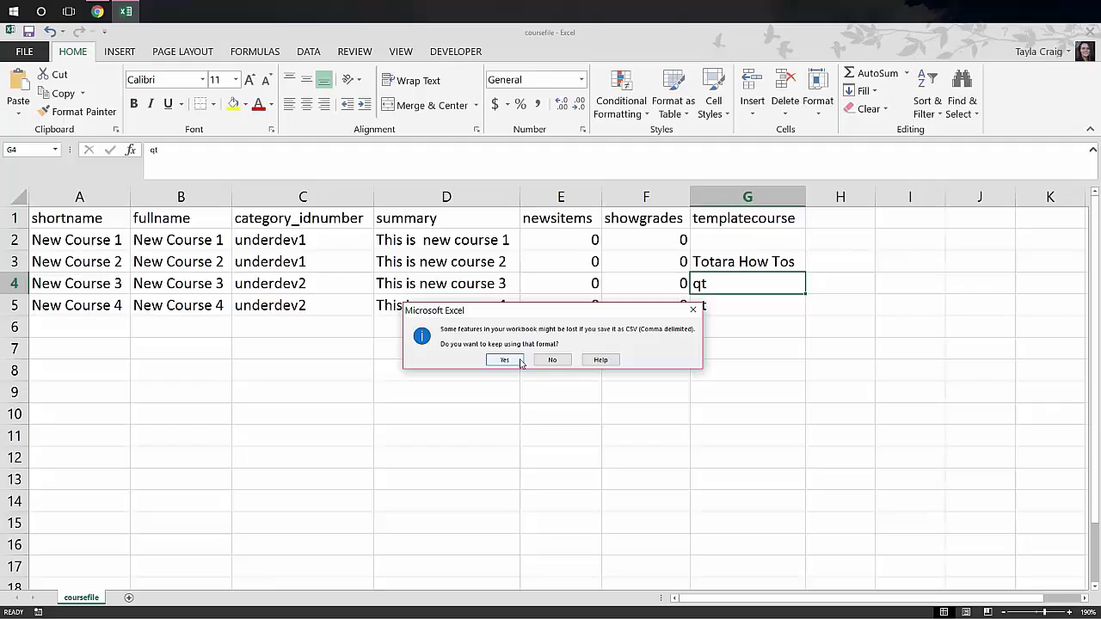
left_click(506, 359)
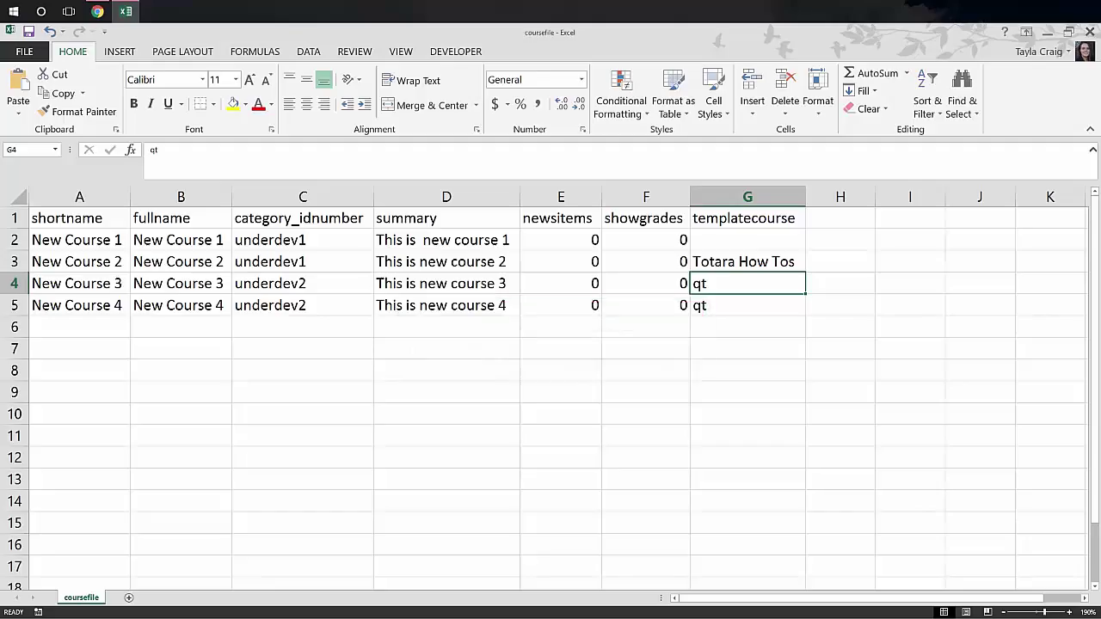
Step: Return to Totara in Chrome and open the Upload courses page from the site administration's course settings
left_click(1050, 33)
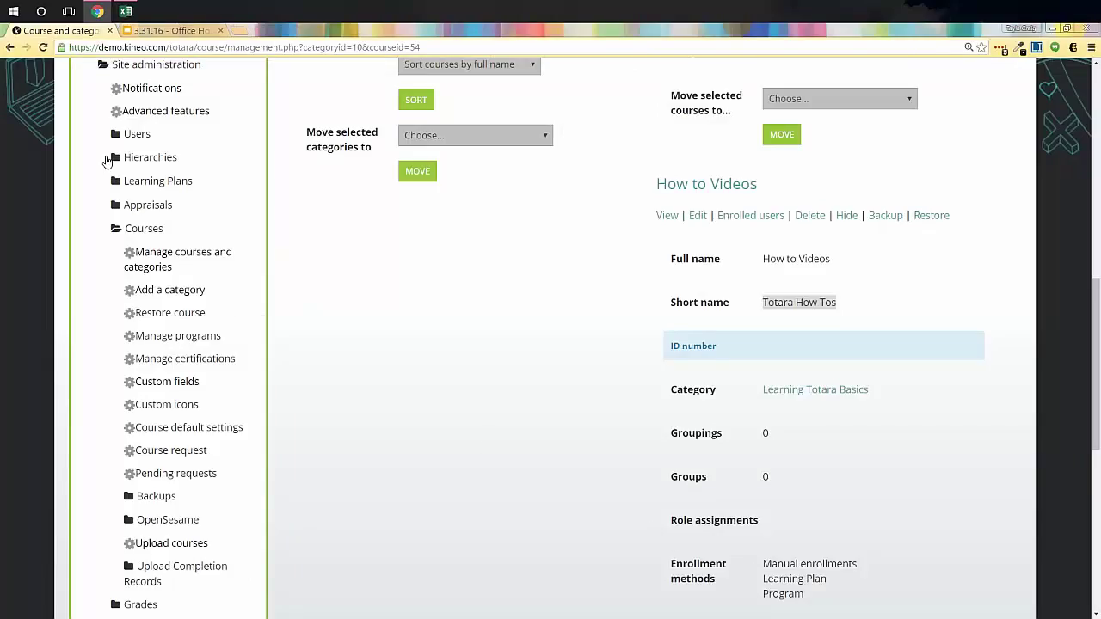
scroll(138, 223, "up", 2)
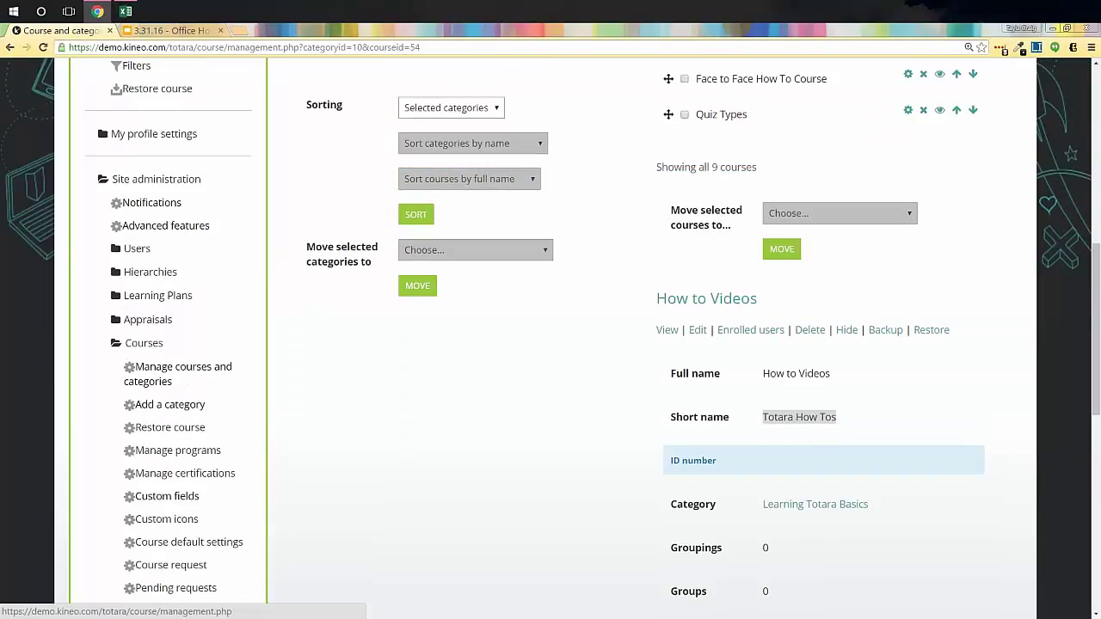
scroll(145, 344, "down", 2)
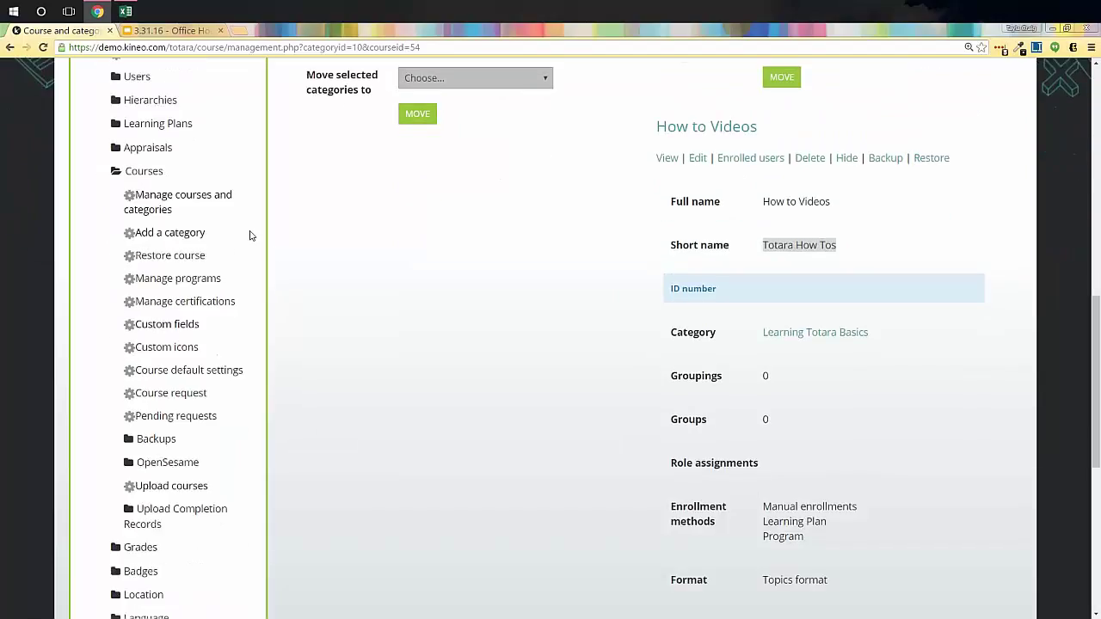
left_click(173, 491)
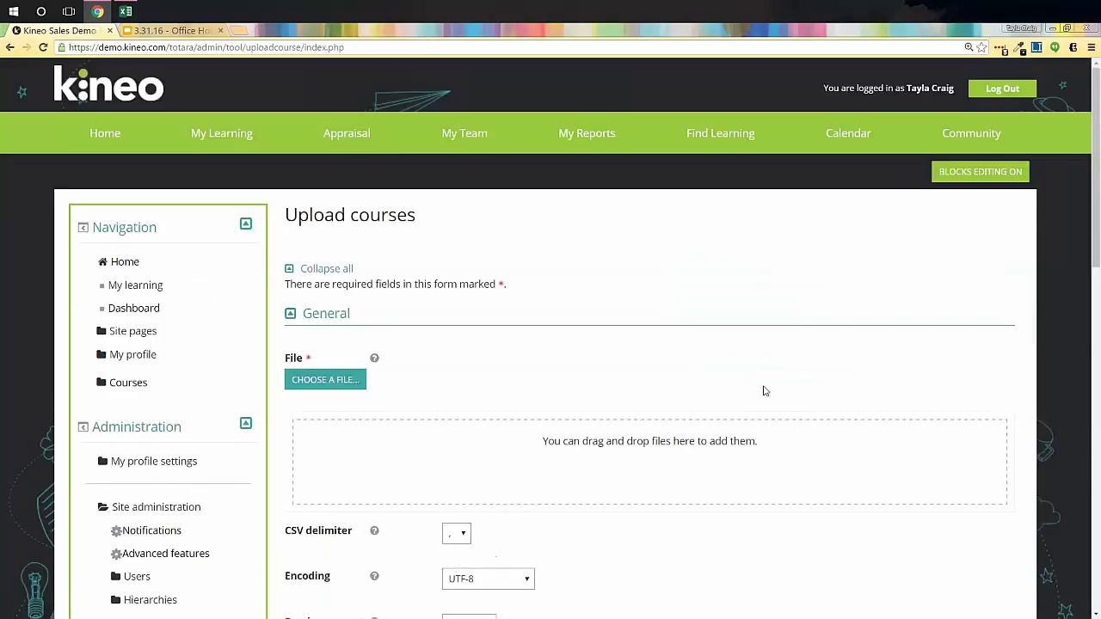
Step: Add coursefile from the Office Hours folder in File Explorer to the course upload form
scroll(767, 386, "down", 3)
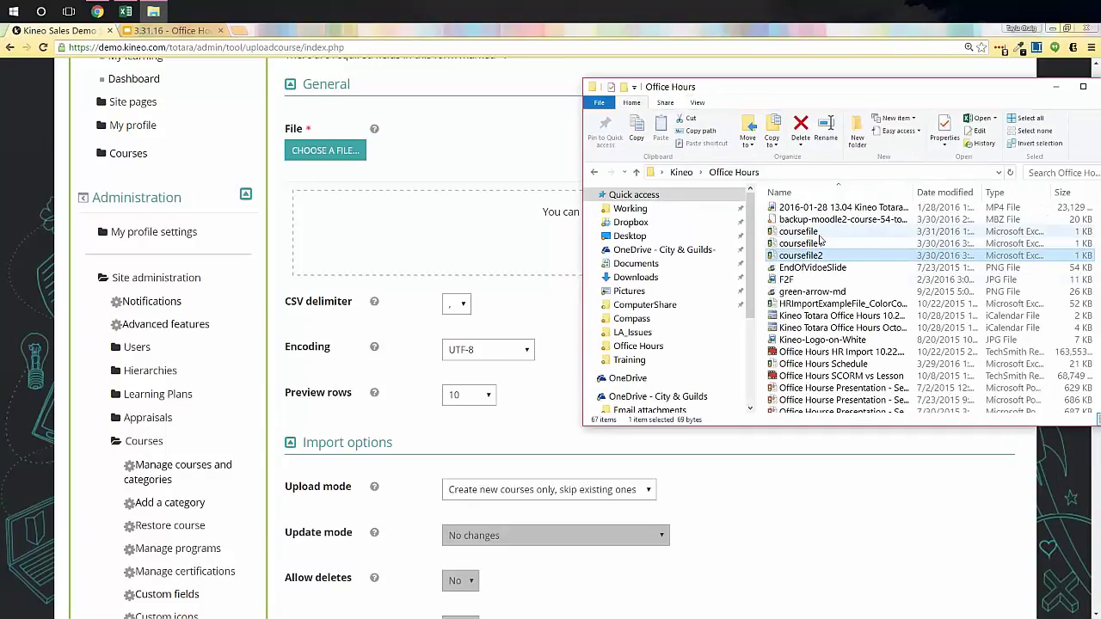
left_click(814, 233)
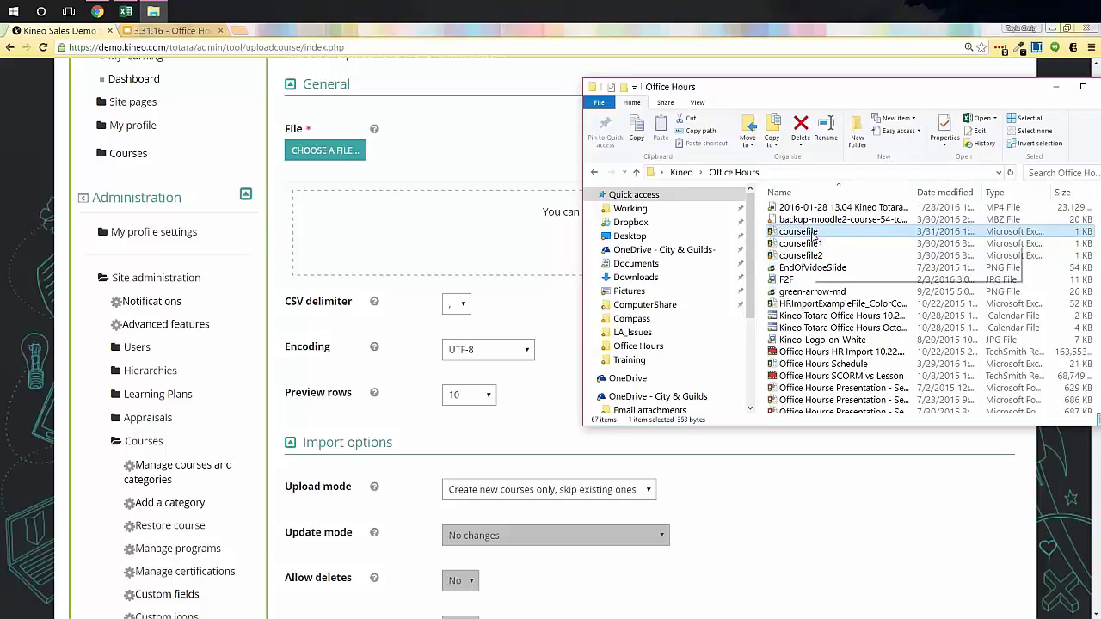
left_click_drag(814, 233, 478, 248)
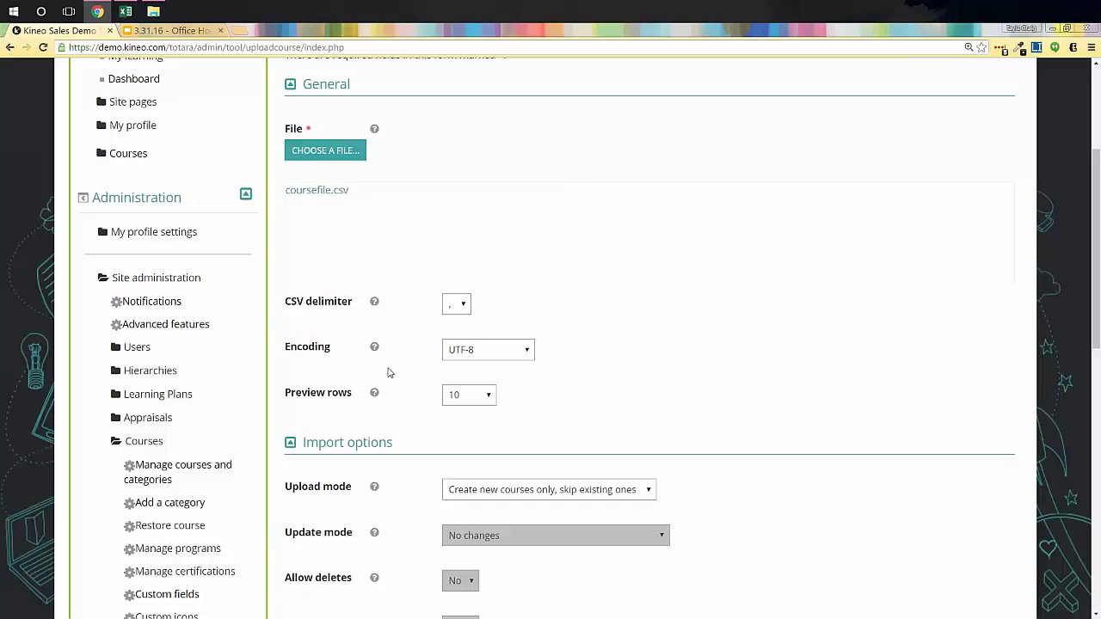
Step: Examine the available choices for preview rows and upload mode without changing either setting
left_click(484, 400)
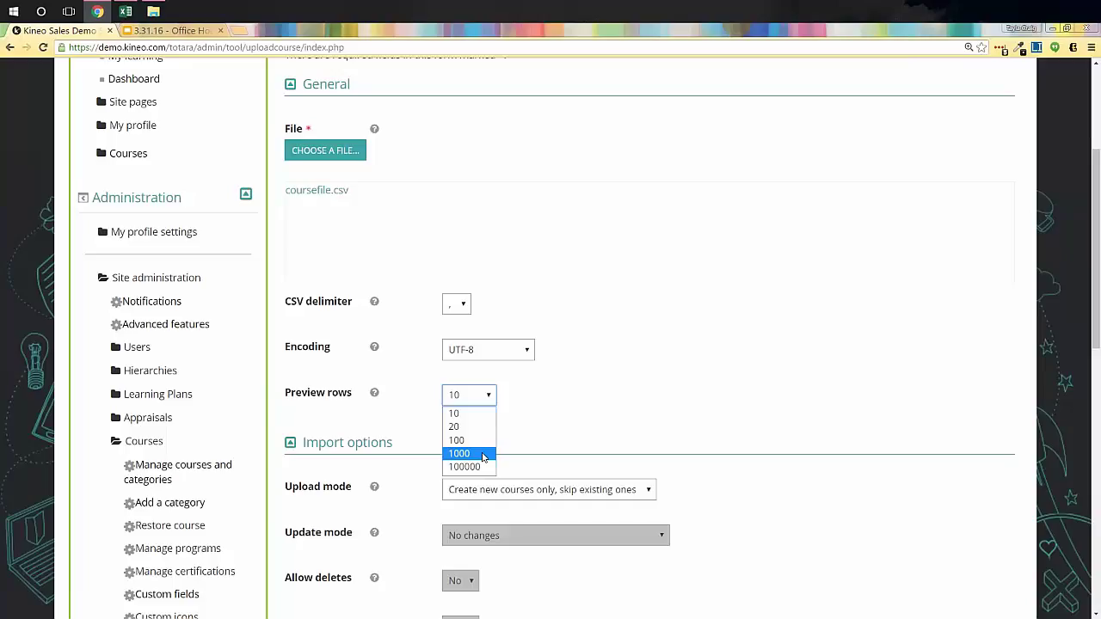
left_click(817, 322)
scroll(811, 331, "down", 3)
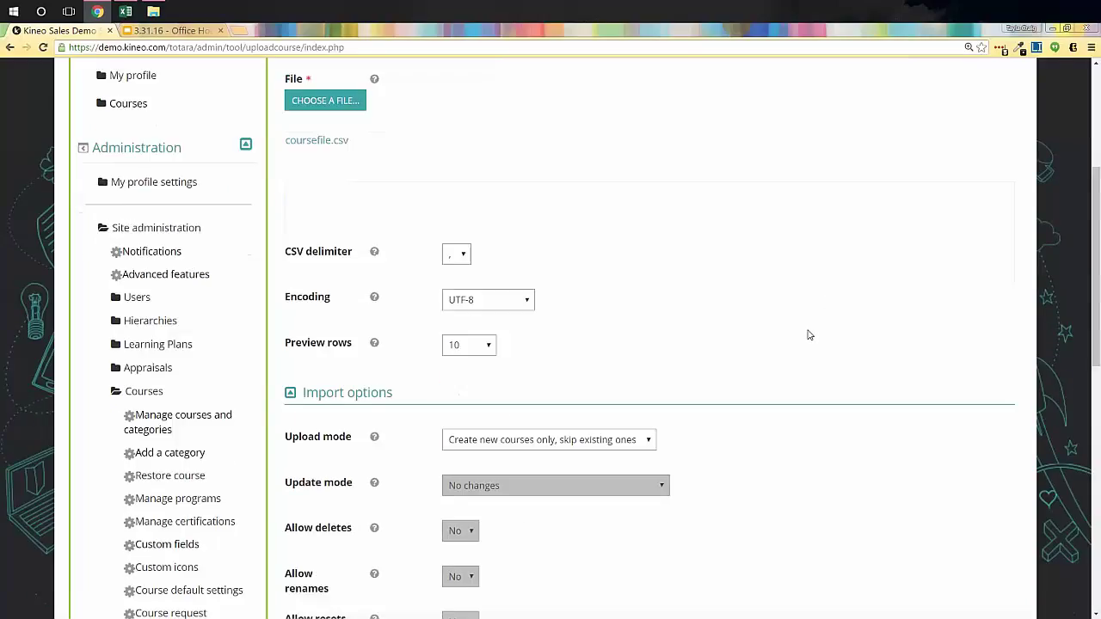
scroll(808, 335, "down", 1)
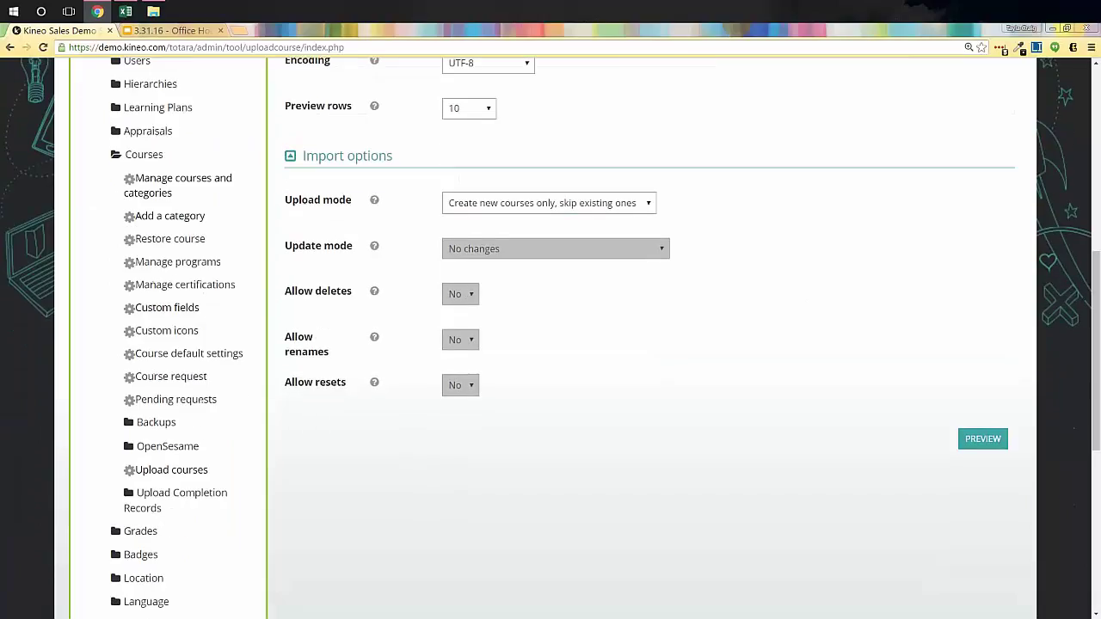
left_click(517, 205)
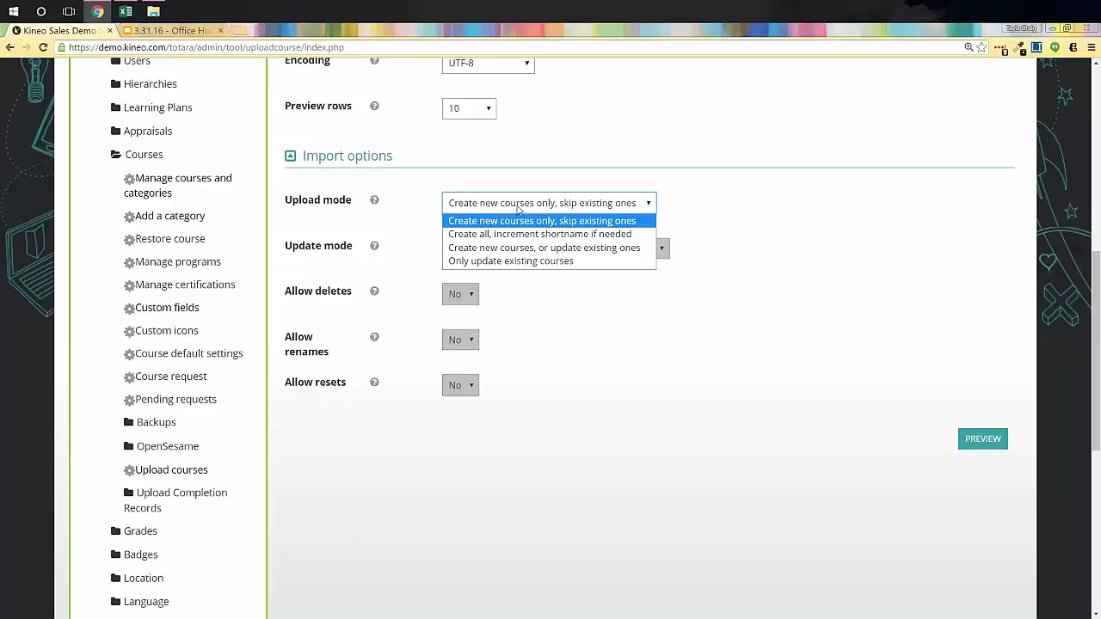
left_click(913, 346)
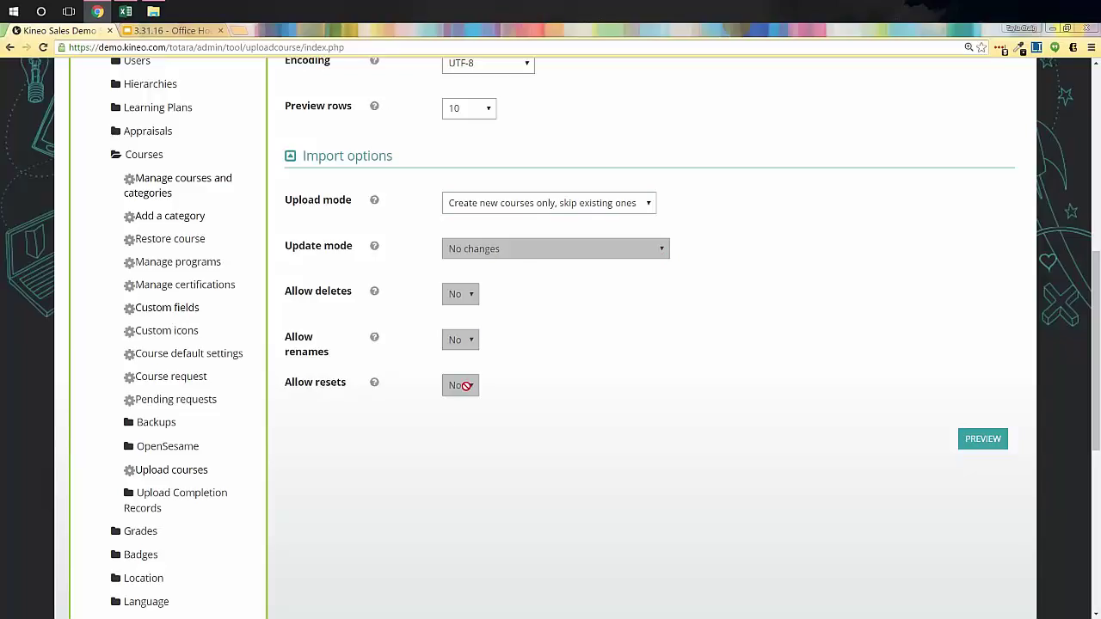
Step: Try the upload mode "Create new courses, or update existing ones" and view the available update mode choices
left_click(541, 205)
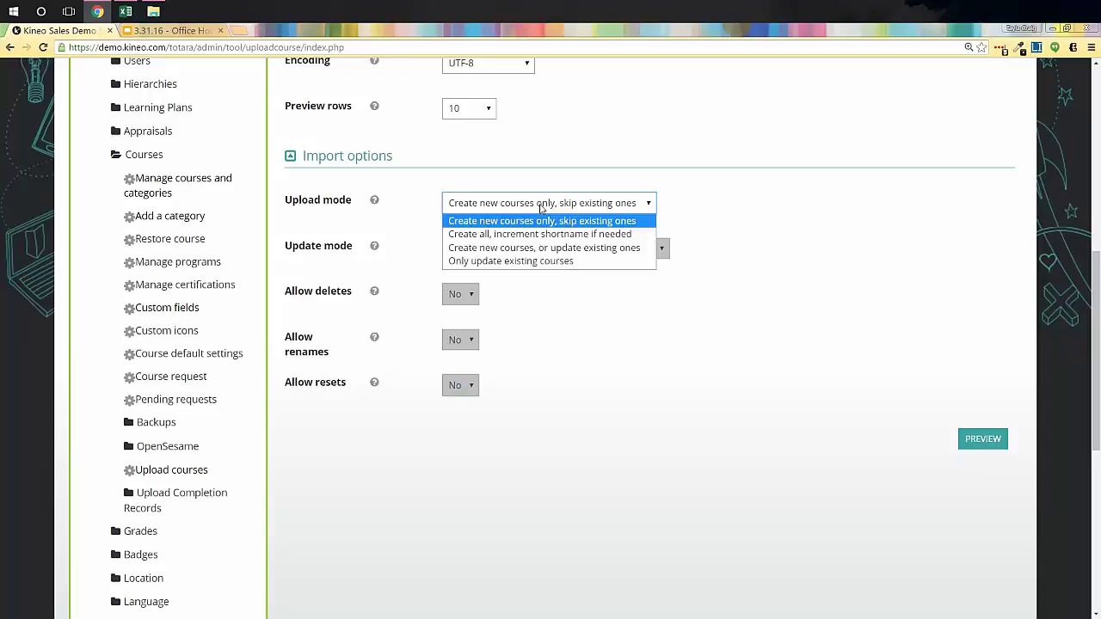
left_click(474, 247)
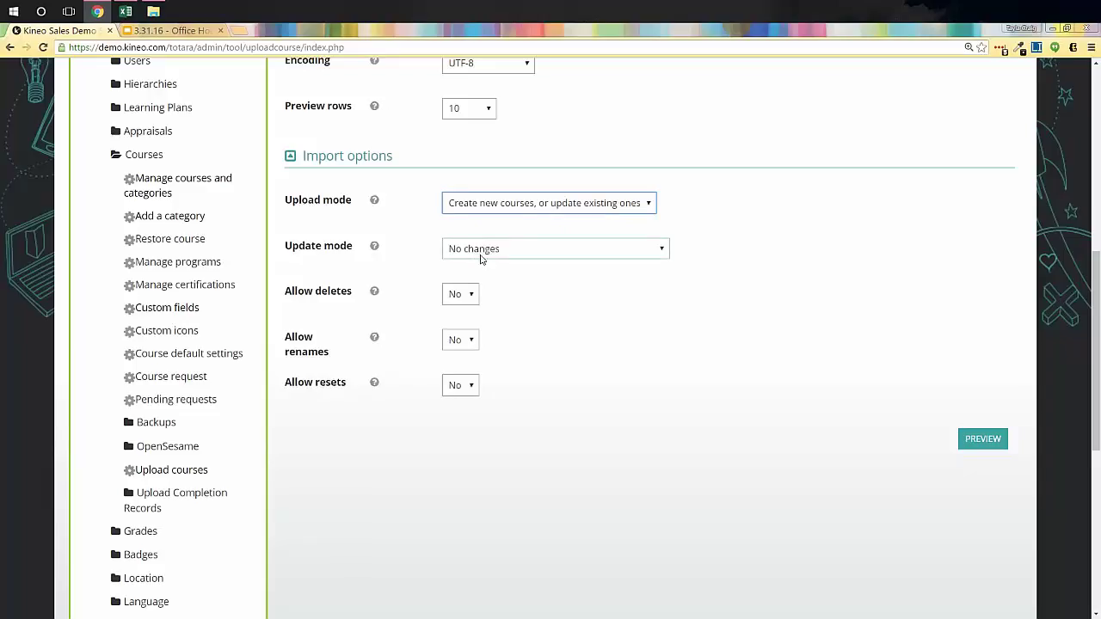
left_click(481, 255)
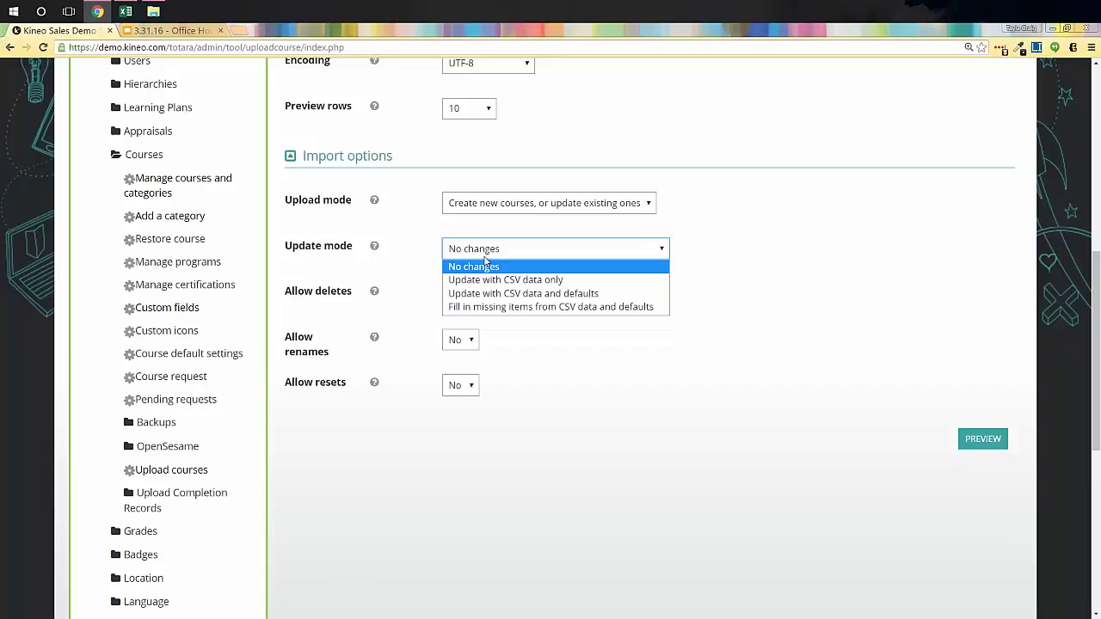
left_click(560, 384)
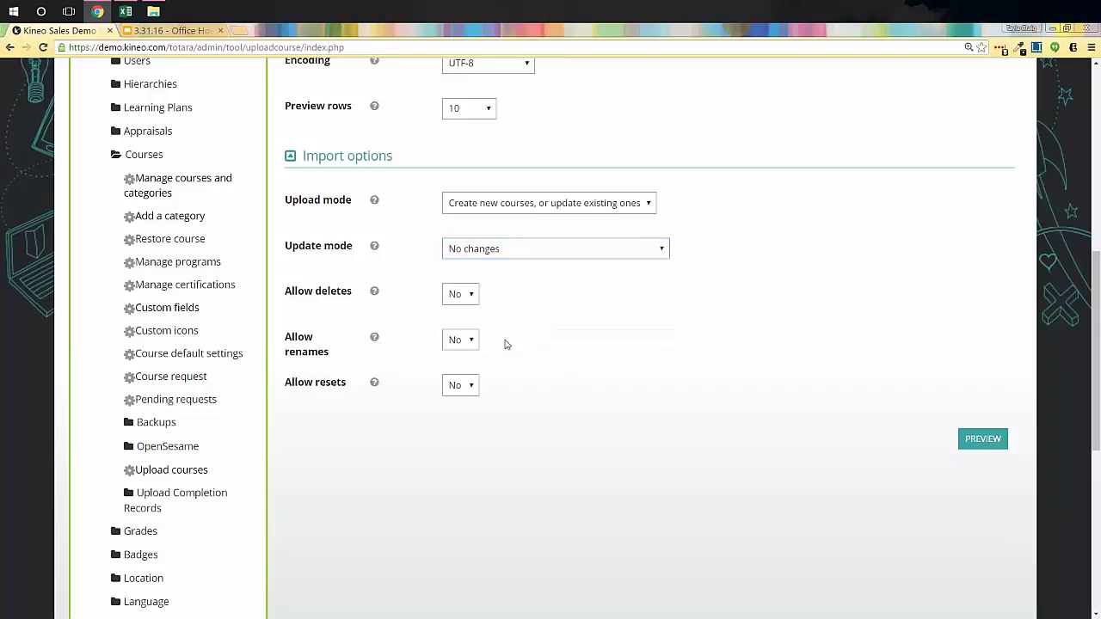
Step: Set the upload mode to "Create new courses only, skip existing ones" and preview the course upload
left_click(523, 204)
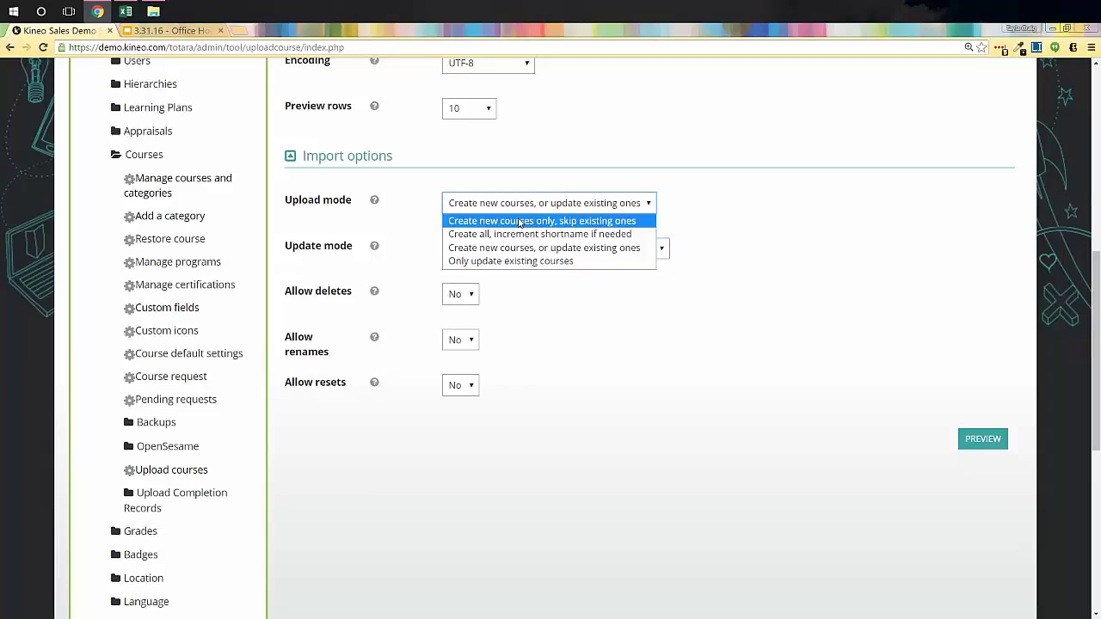
left_click(520, 221)
left_click(969, 447)
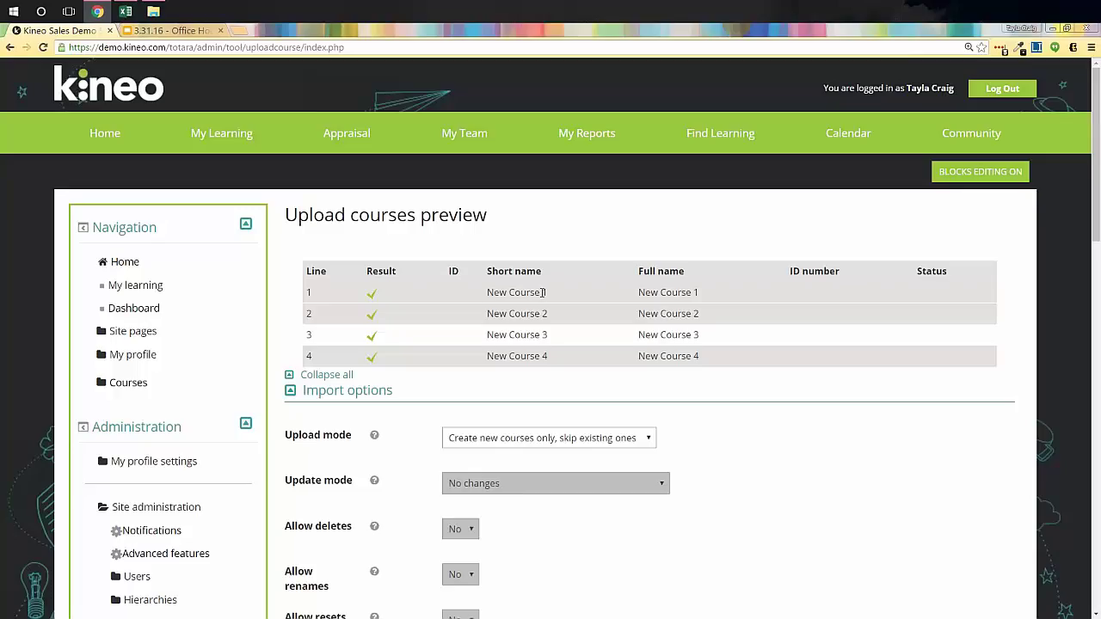
Step: Review the upload preview and course process options, and check New Course 2's templatecourse entry in the Excel course file
scroll(544, 284, "down", 2)
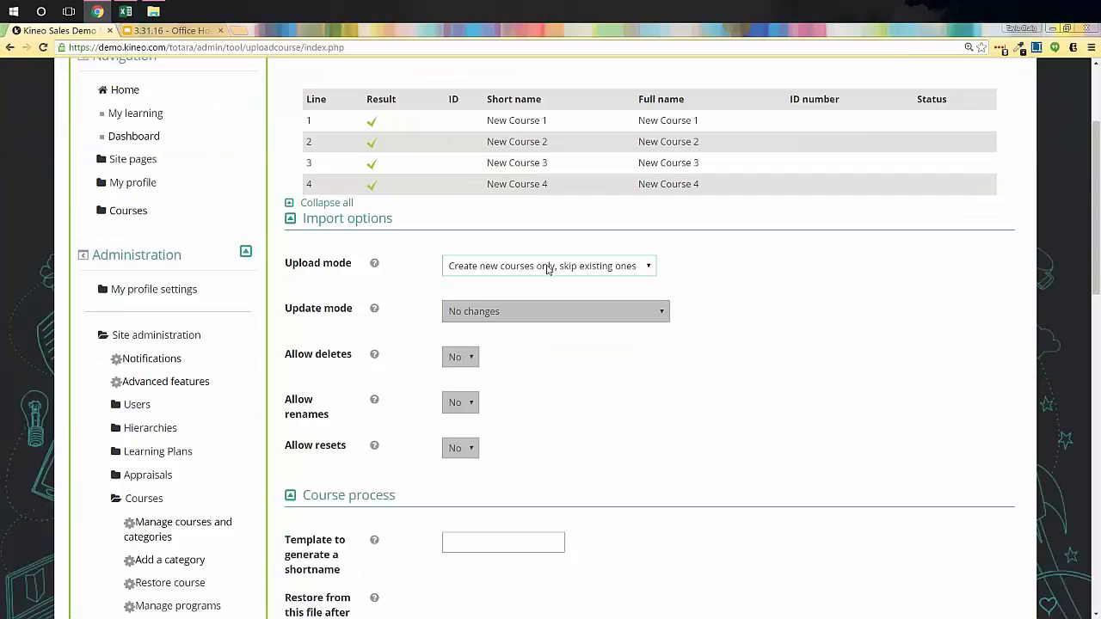
scroll(547, 269, "down", 2)
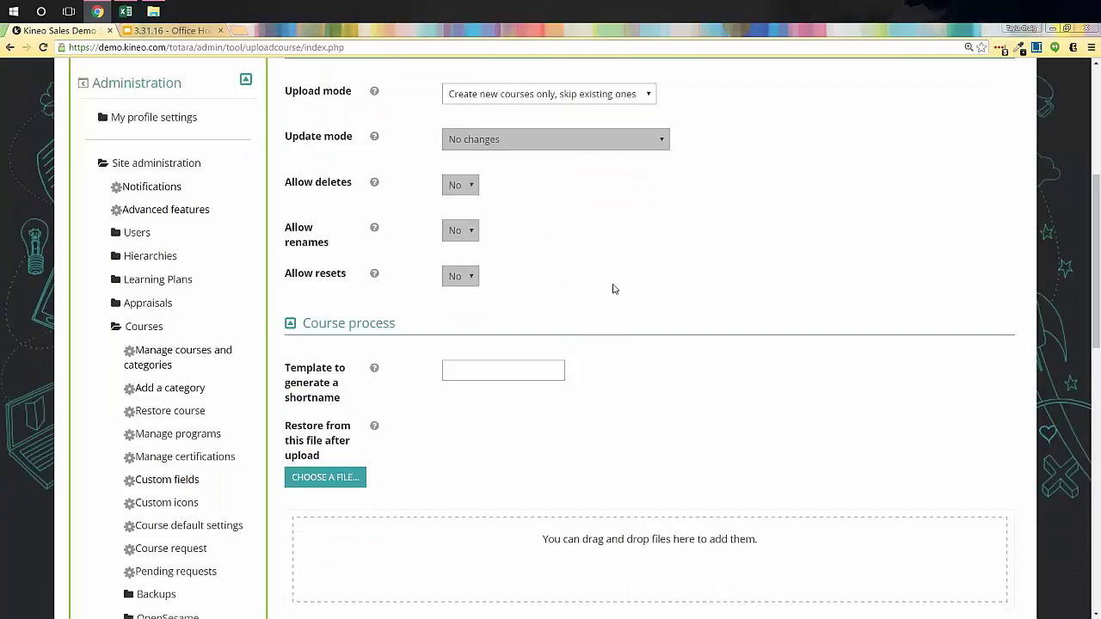
scroll(613, 286, "down", 3)
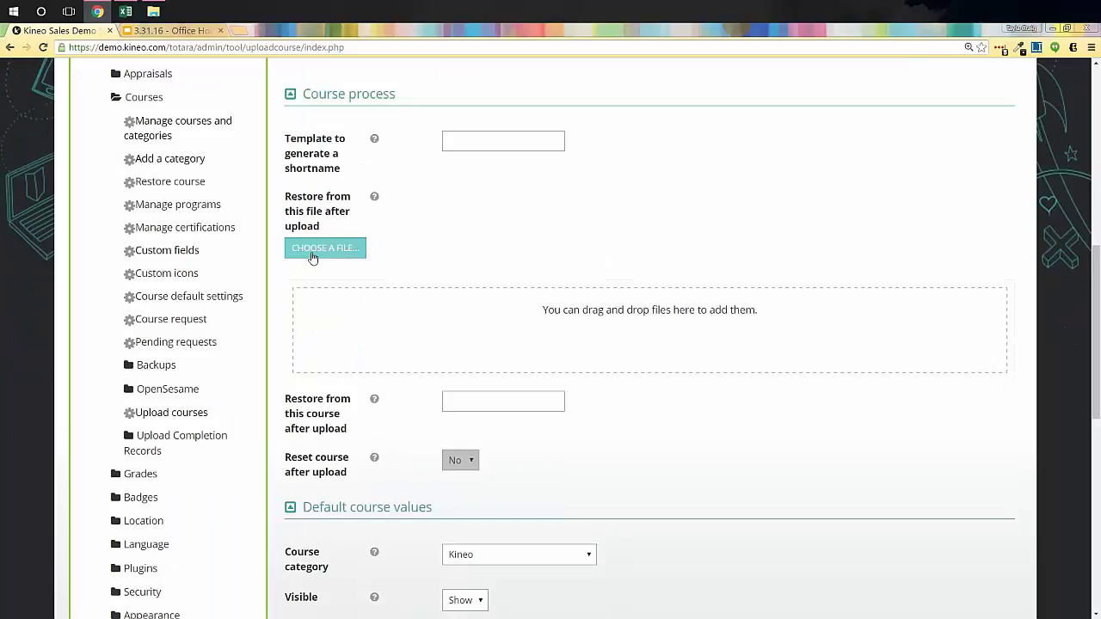
left_click(121, 11)
left_click(706, 263)
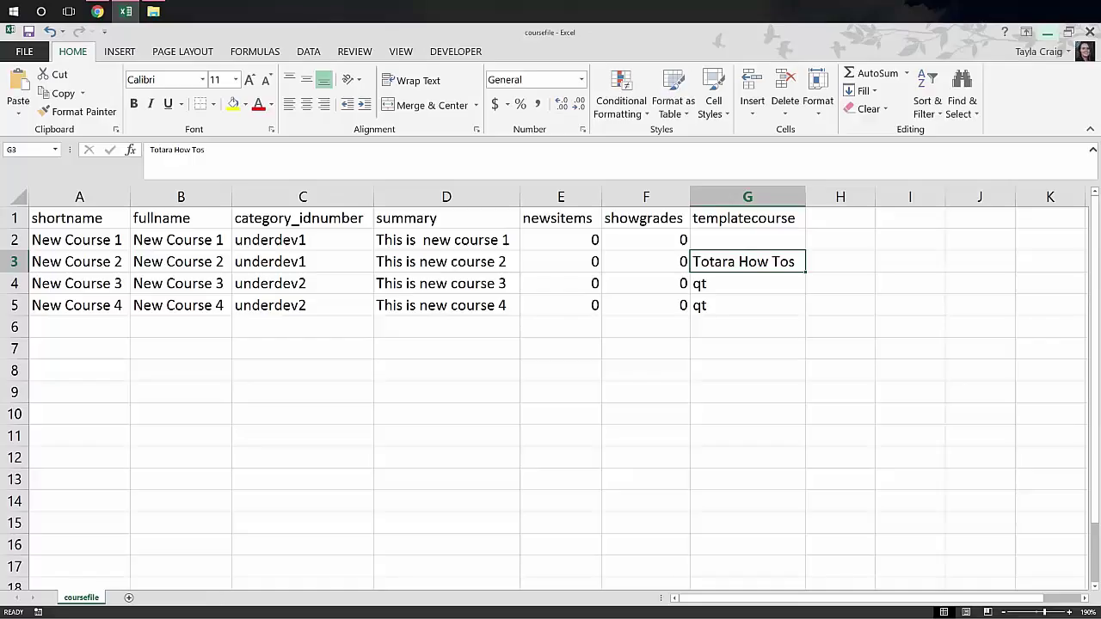
left_click(1047, 35)
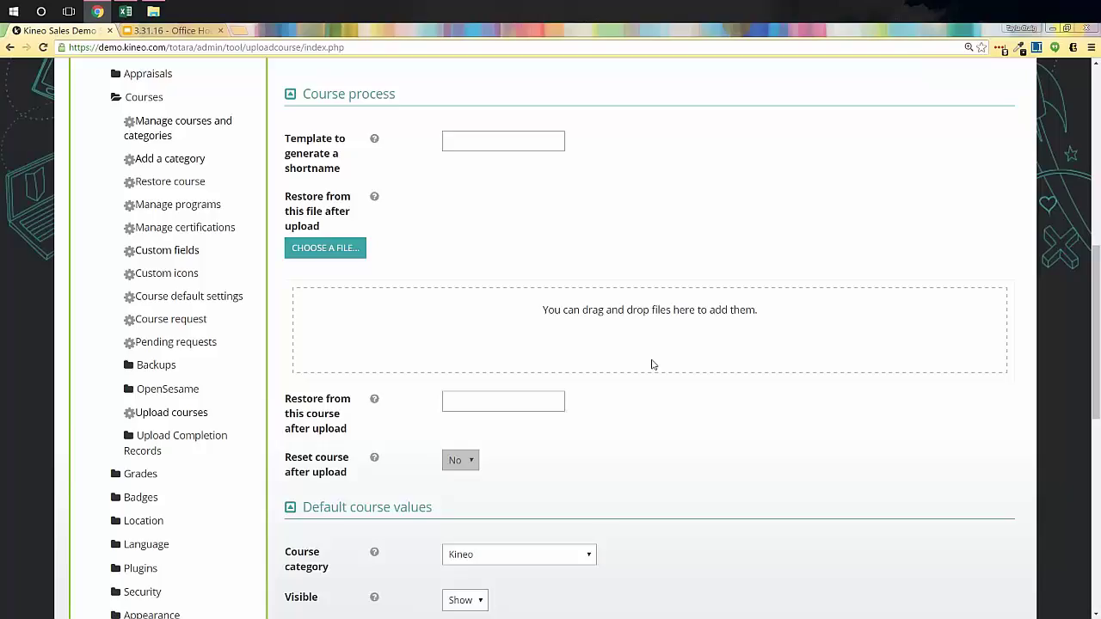
Step: Review the default course values in the Totara upload form, from course category through force group mode
scroll(659, 327, "down", 3)
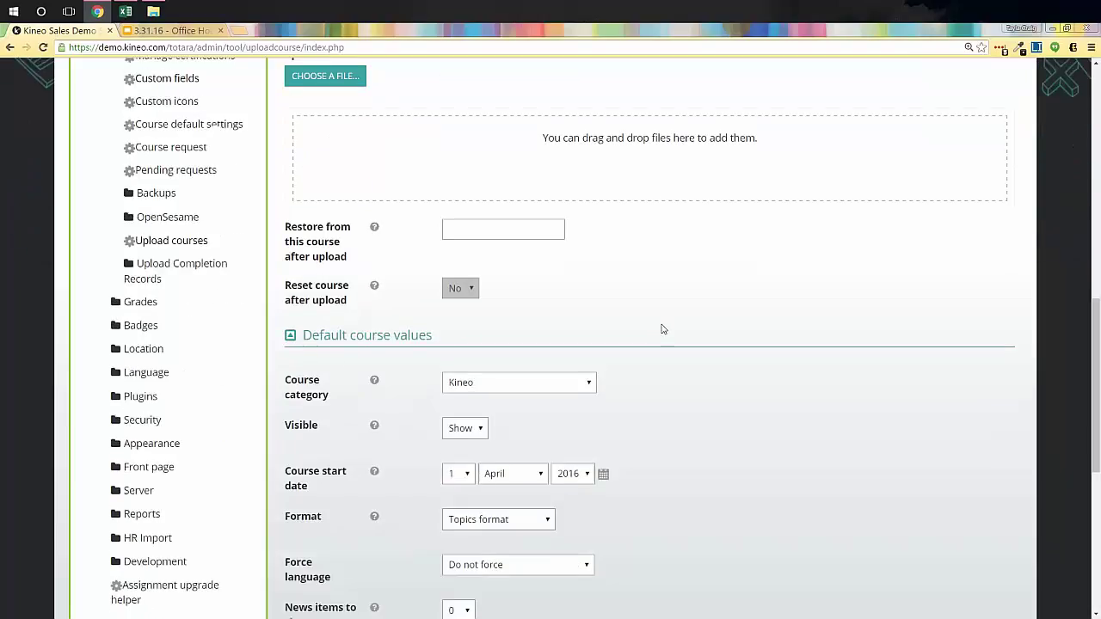
scroll(659, 318, "down", 3)
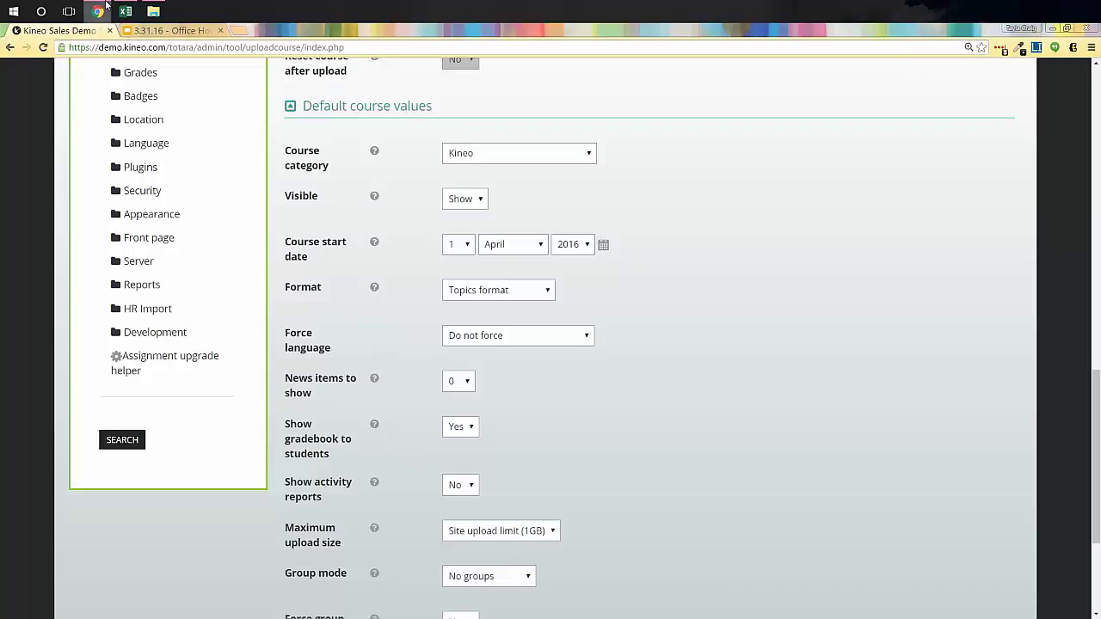
mouse_move(122, 11)
scroll(727, 389, "down", 3)
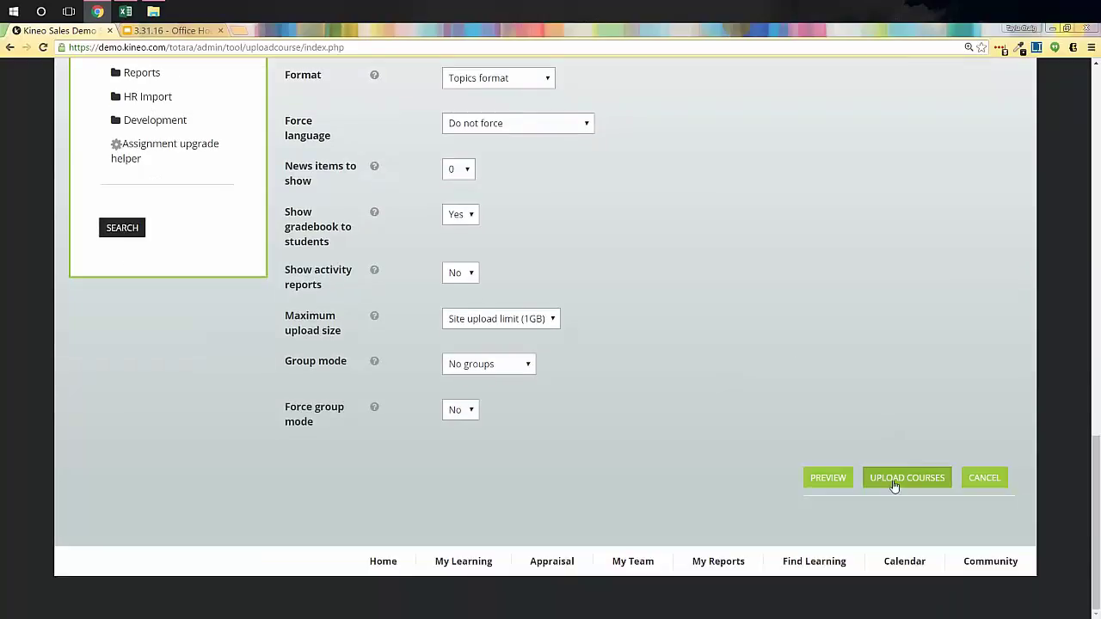
Step: Upload the courses, and check each course's status and the totals in the upload results before continuing
left_click(894, 486)
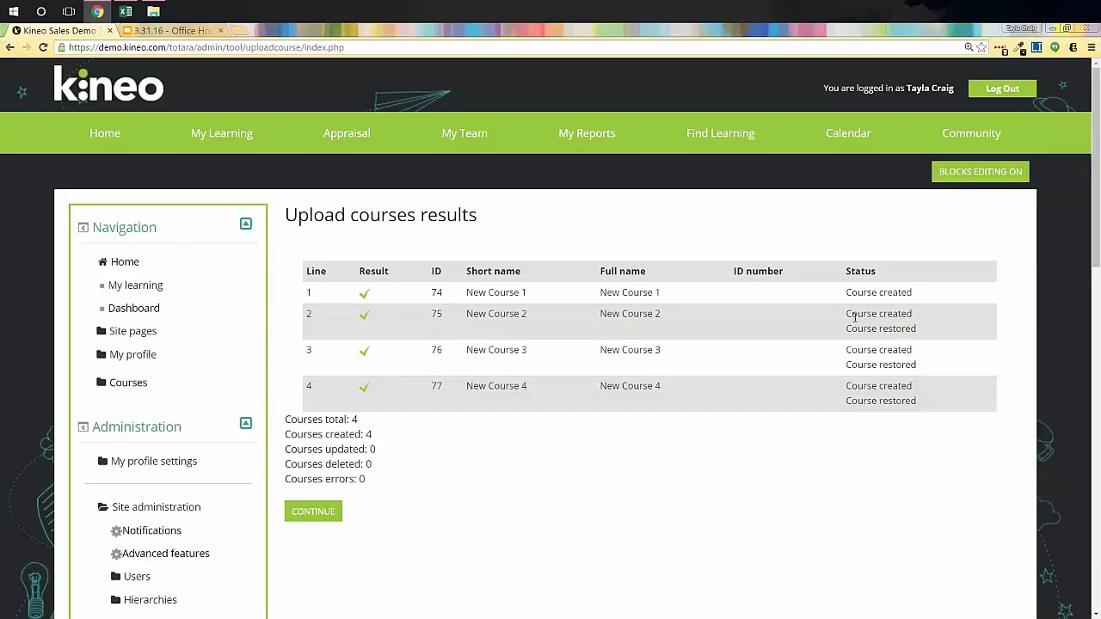
left_click_drag(855, 317, 863, 340)
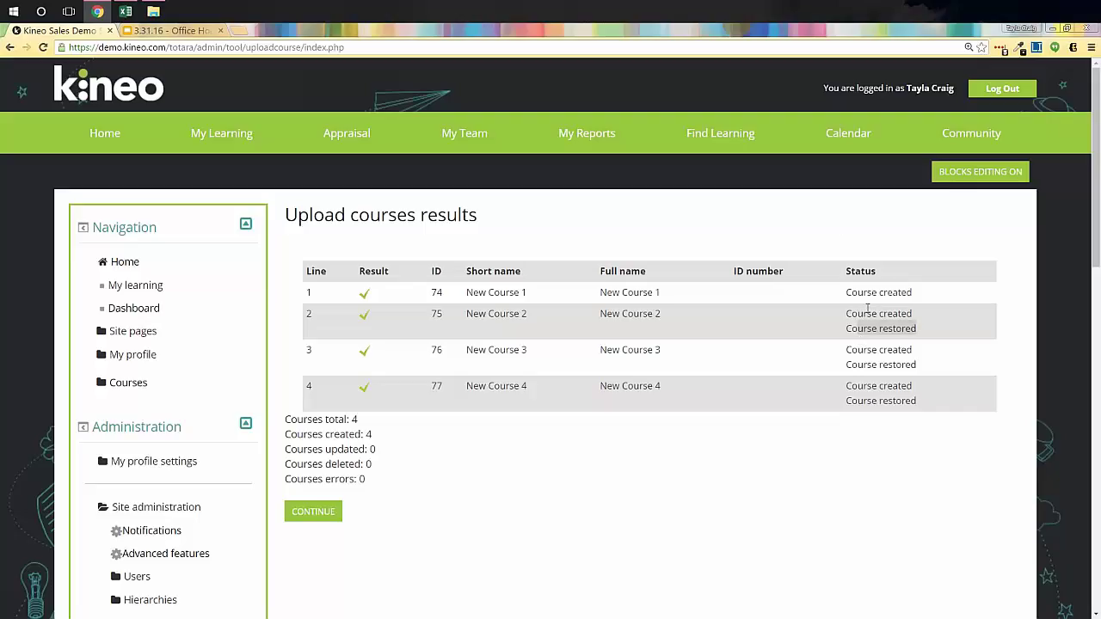
left_click(126, 12)
left_click_drag(286, 415, 376, 432)
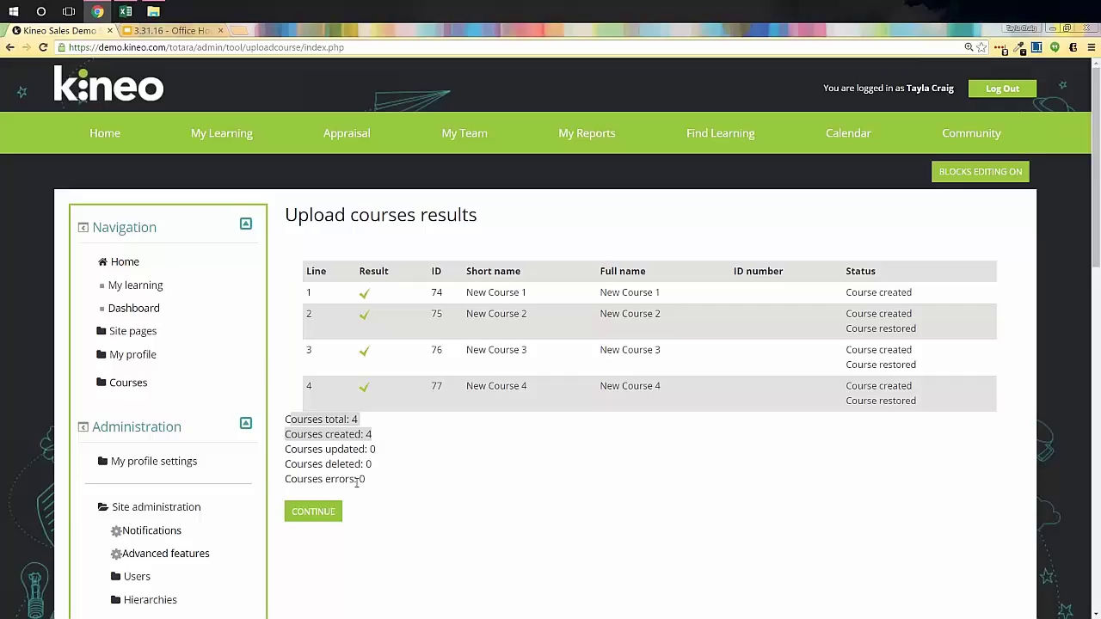
left_click(295, 521)
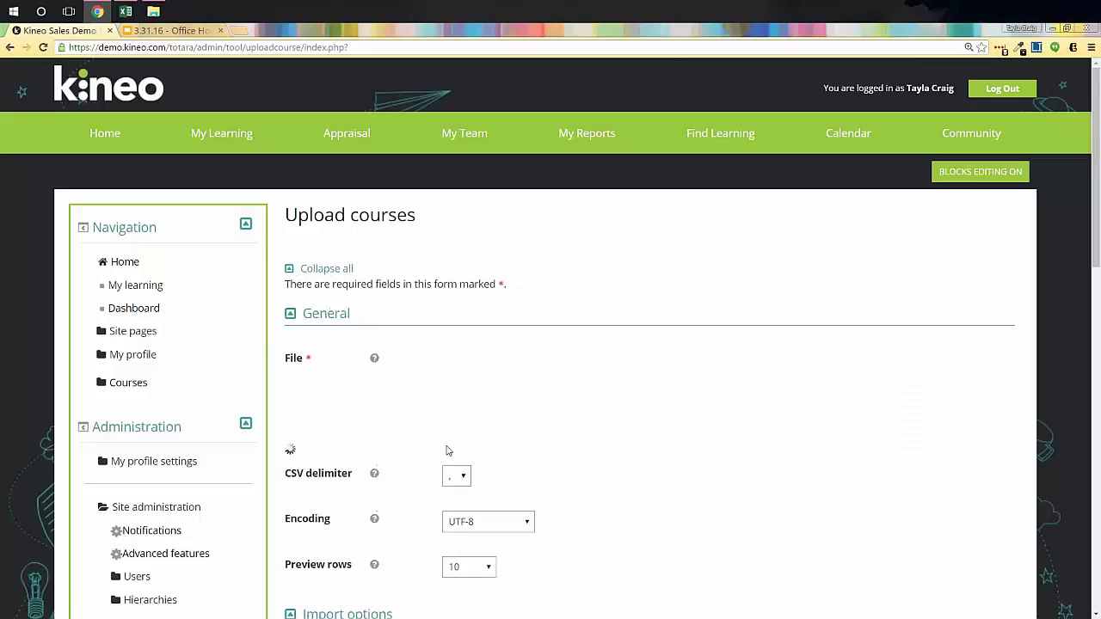
Step: Open the course and category management page in a new browser tab and switch to it
scroll(253, 315, "down", 4)
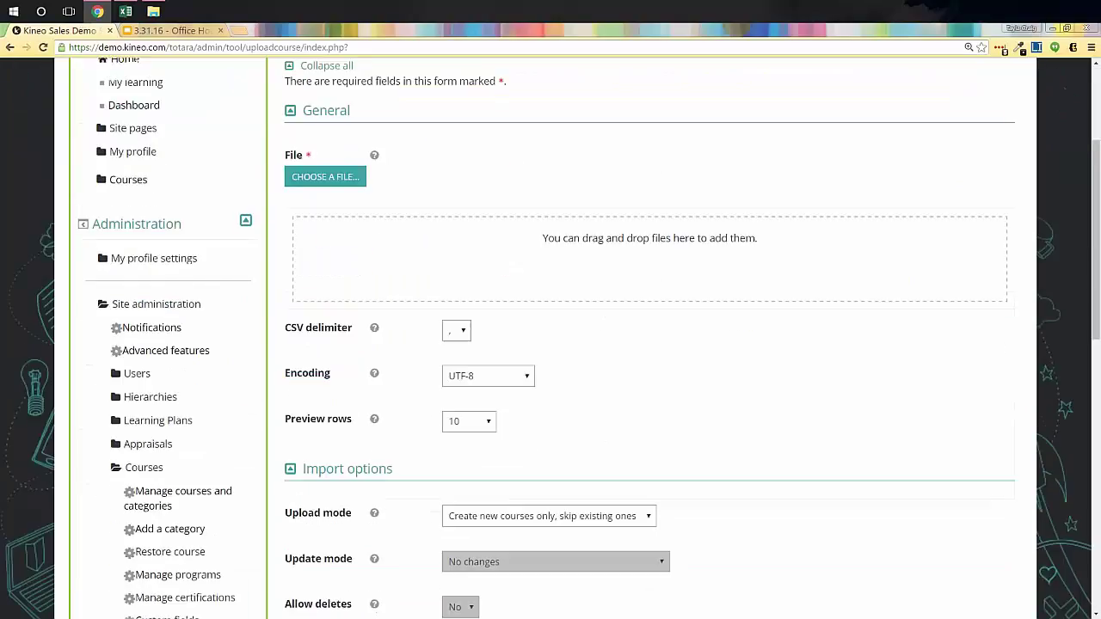
right_click(158, 358)
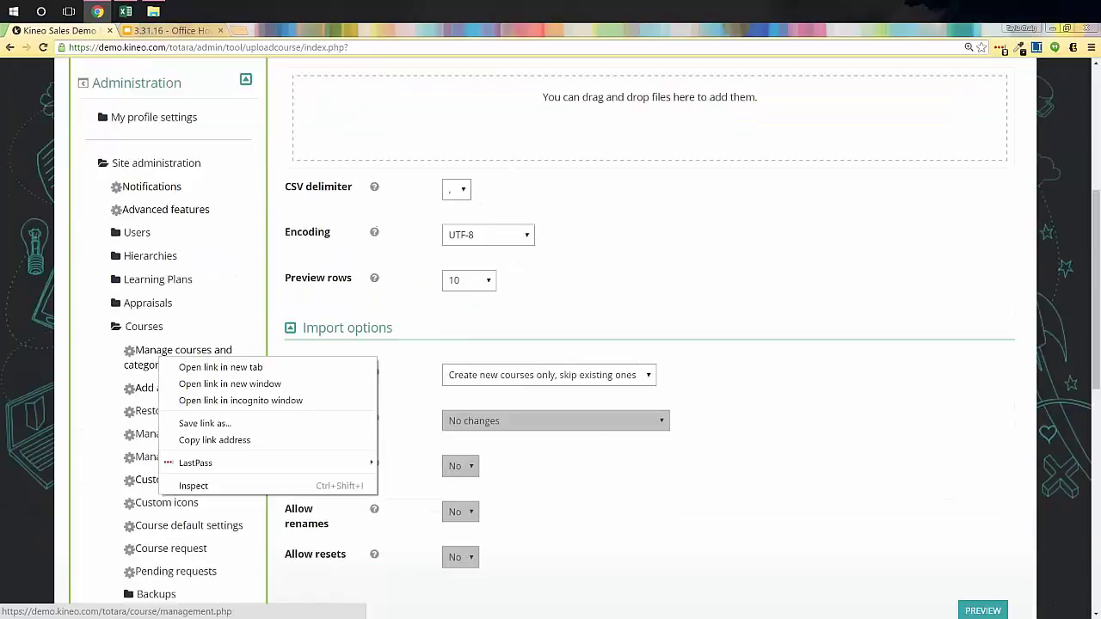
left_click(176, 367)
left_click(156, 30)
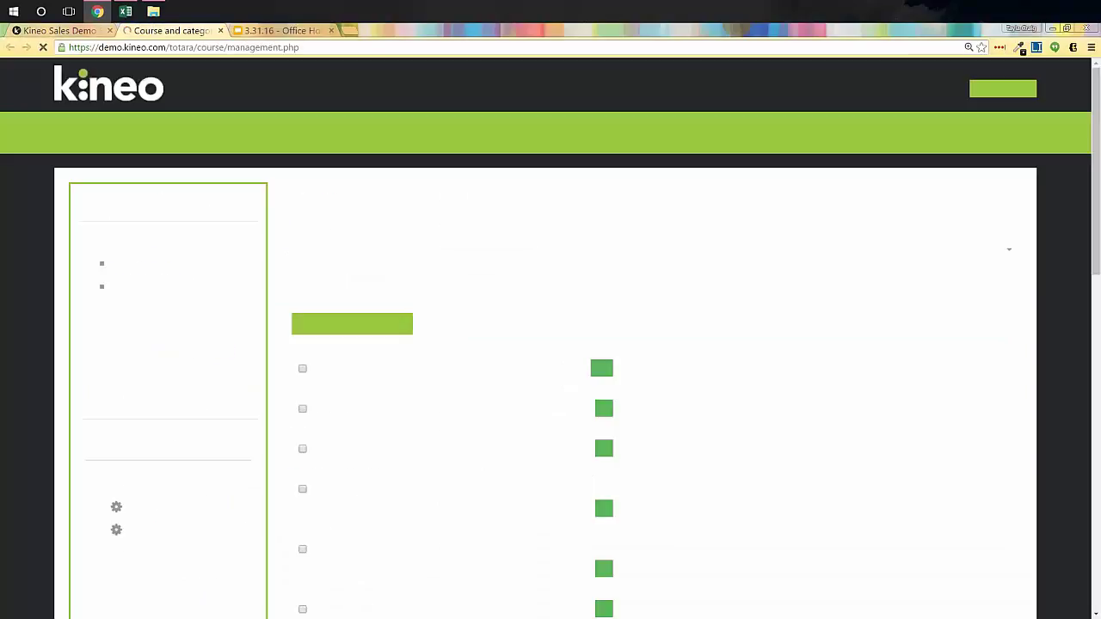
Step: View New Course 2 from the Under Development 1 category and examine the sections and videos replicated from its template
scroll(510, 313, "down", 3)
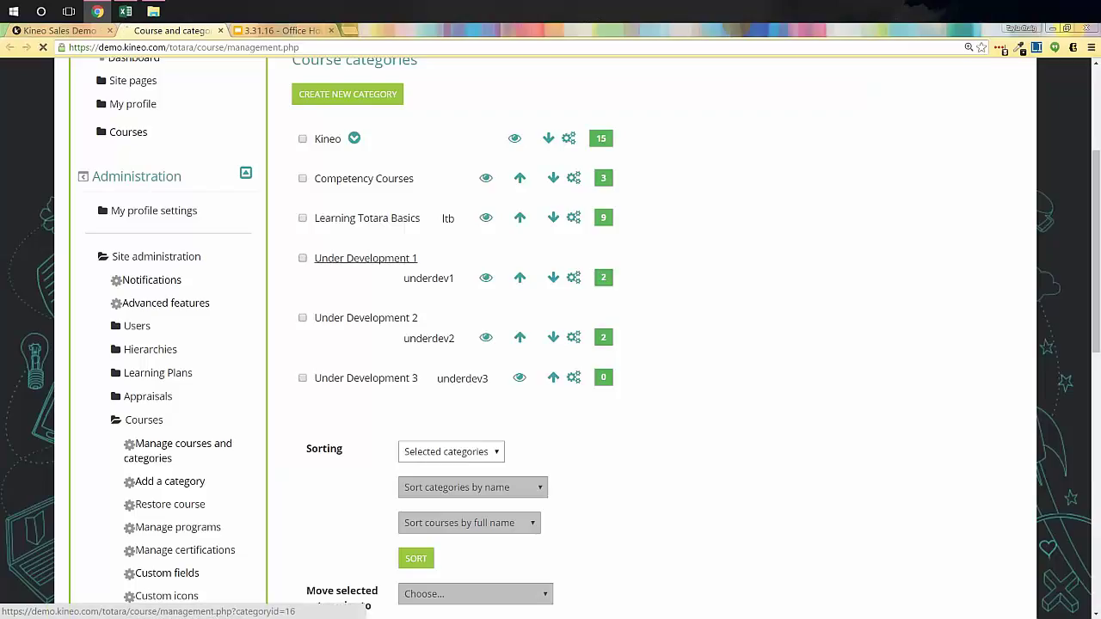
left_click(365, 258)
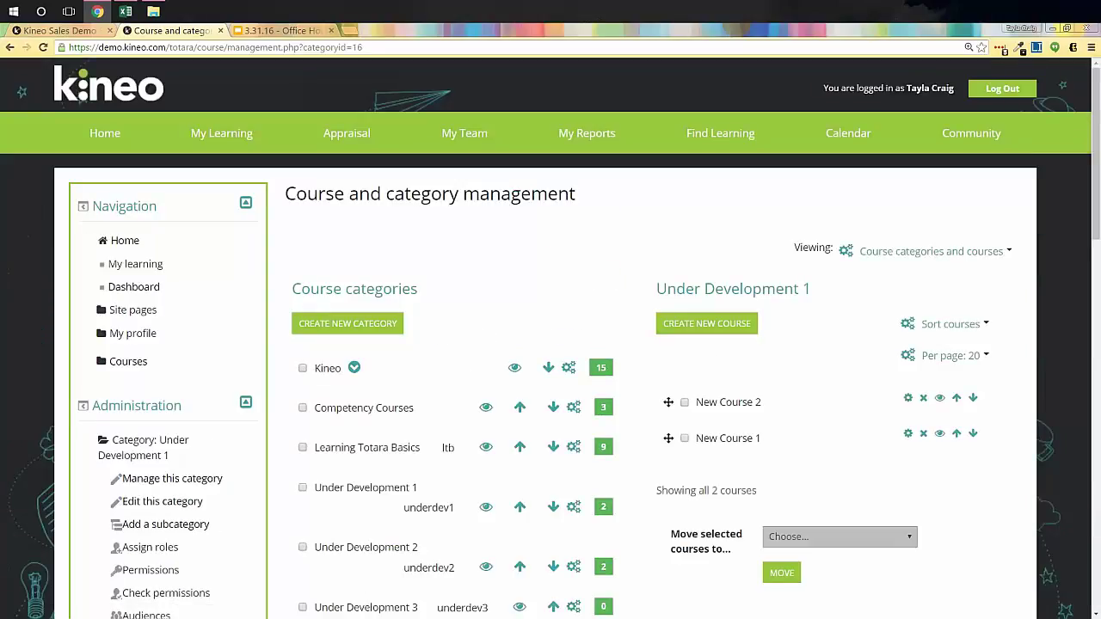
left_click(731, 410)
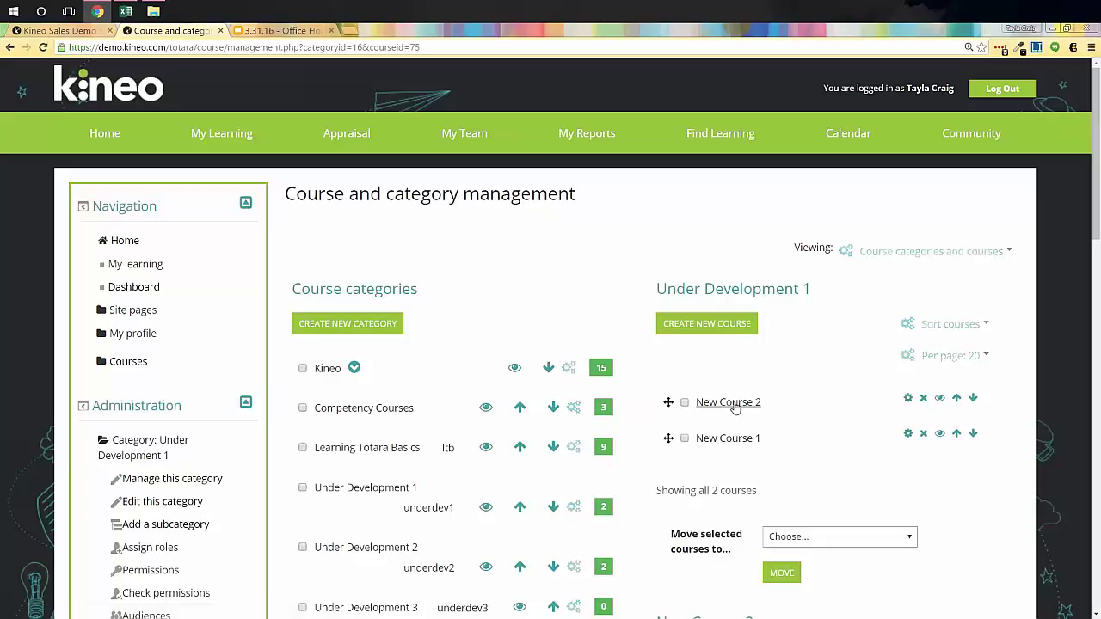
scroll(735, 408, "down", 4)
scroll(672, 327, "down", 1)
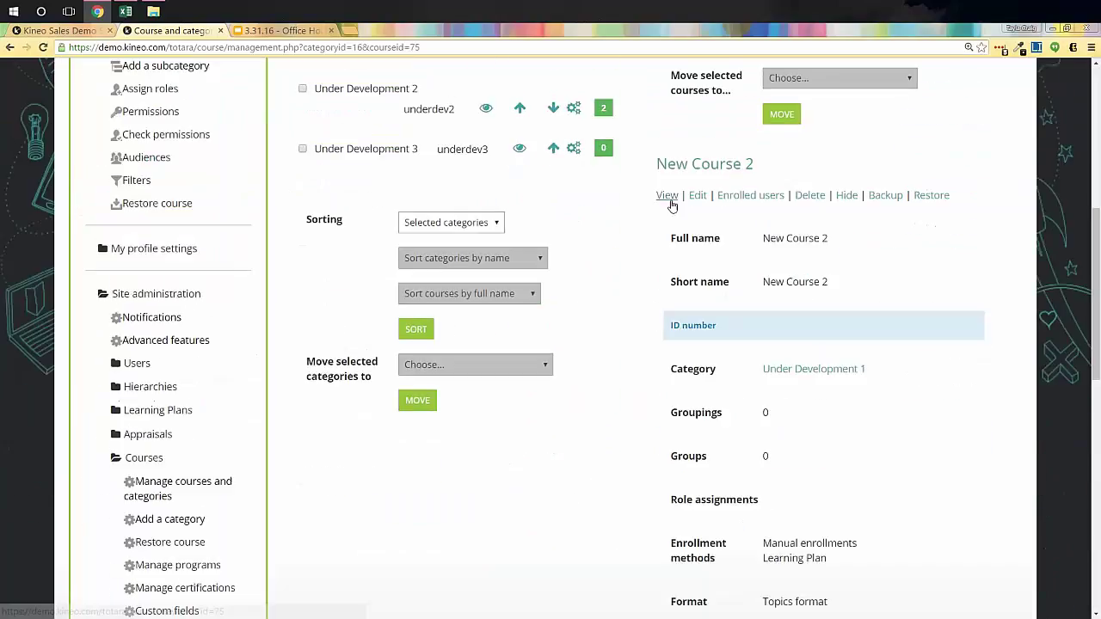
left_click(667, 195)
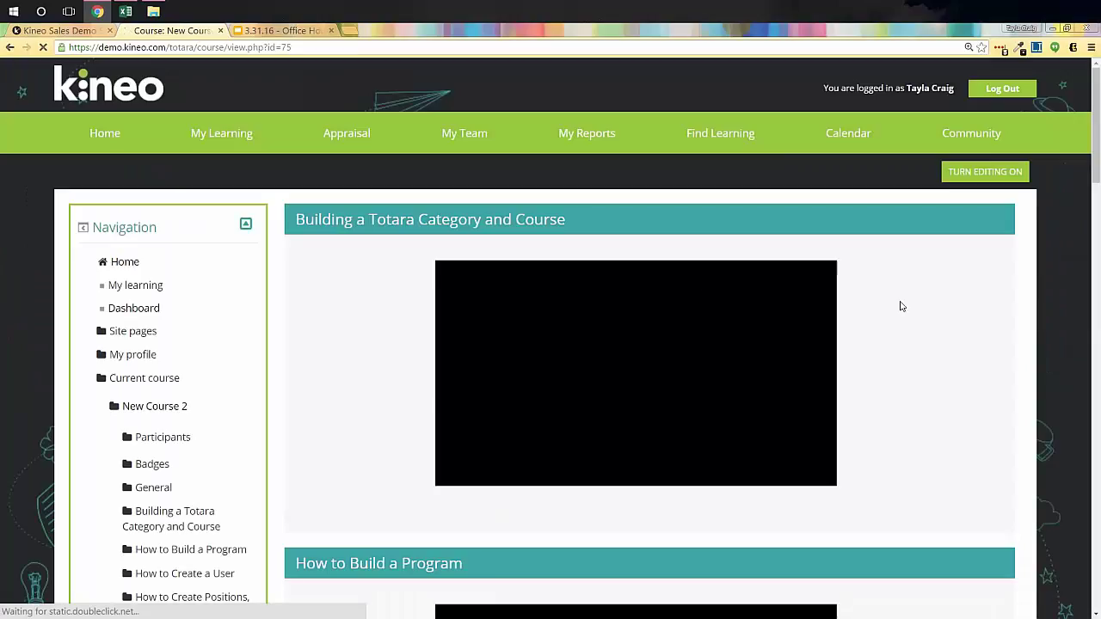
scroll(899, 313, "down", 1)
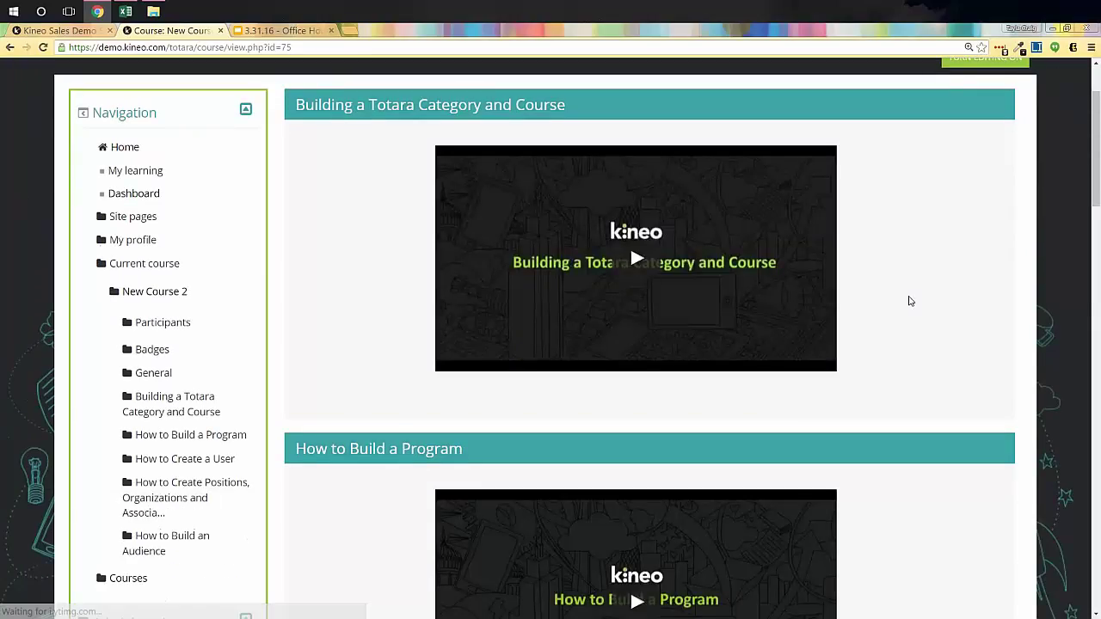
scroll(914, 301, "down", 6)
scroll(932, 297, "down", 6)
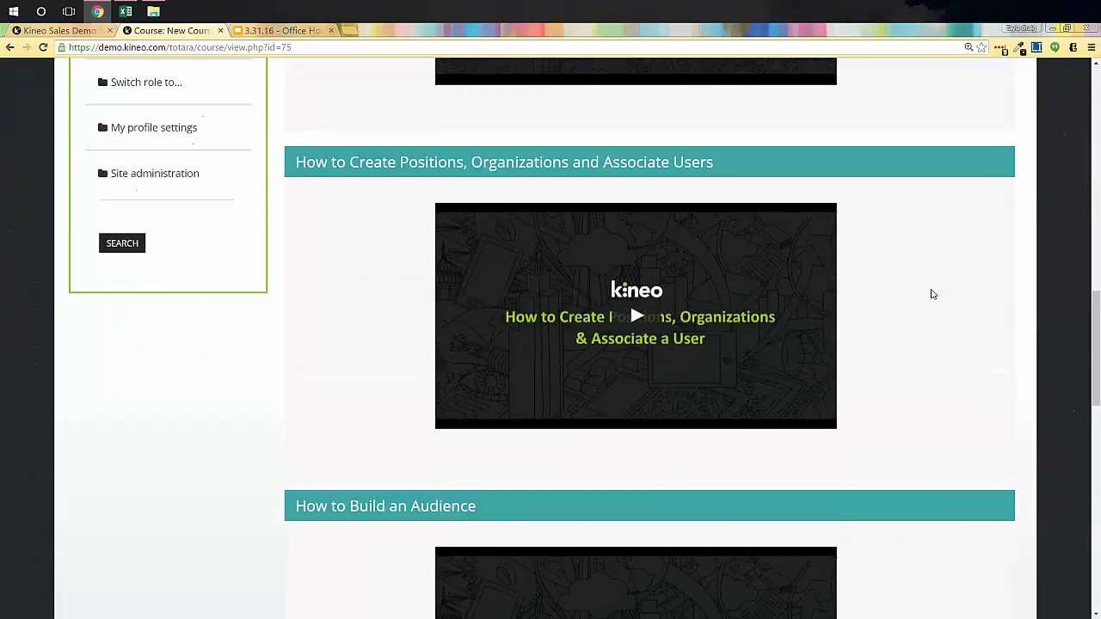
scroll(935, 301, "up", 2)
scroll(935, 303, "up", 1)
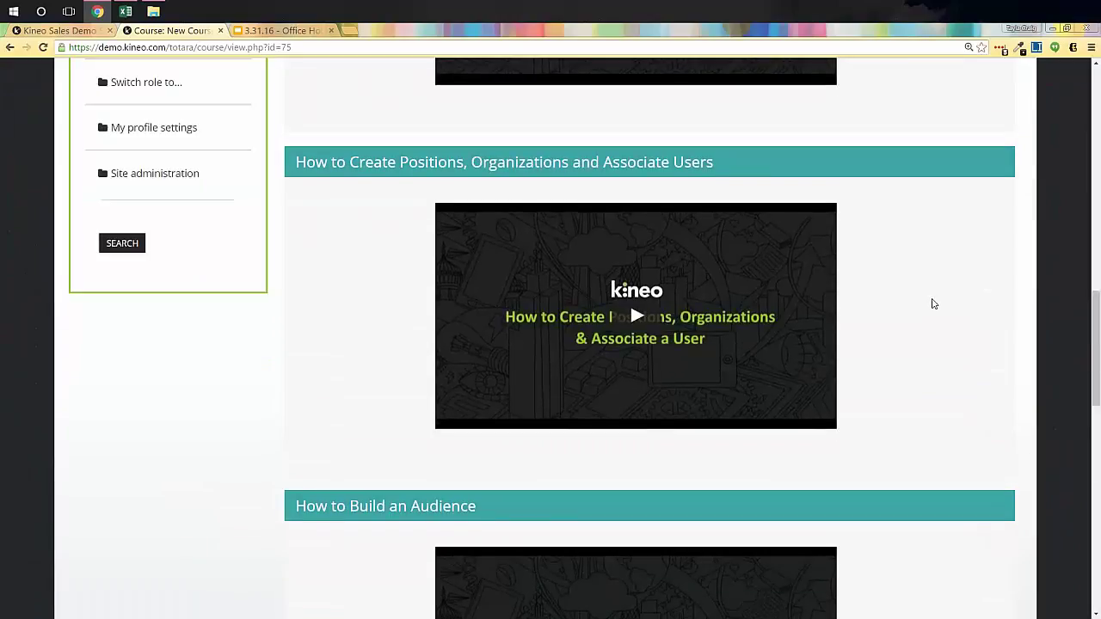